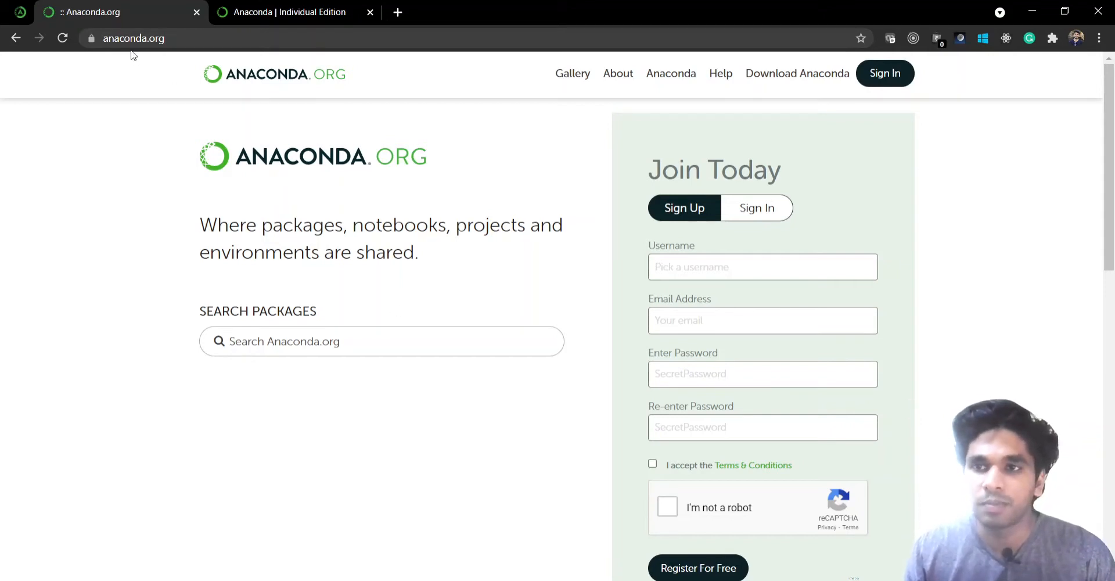
- Download the Anaconda Individual Edition 64-bit graphical installer for Windows from anaconda.org, saving it to the Desktop as Anaconda3-2021.05-Windows-x86_64
click(190, 38)
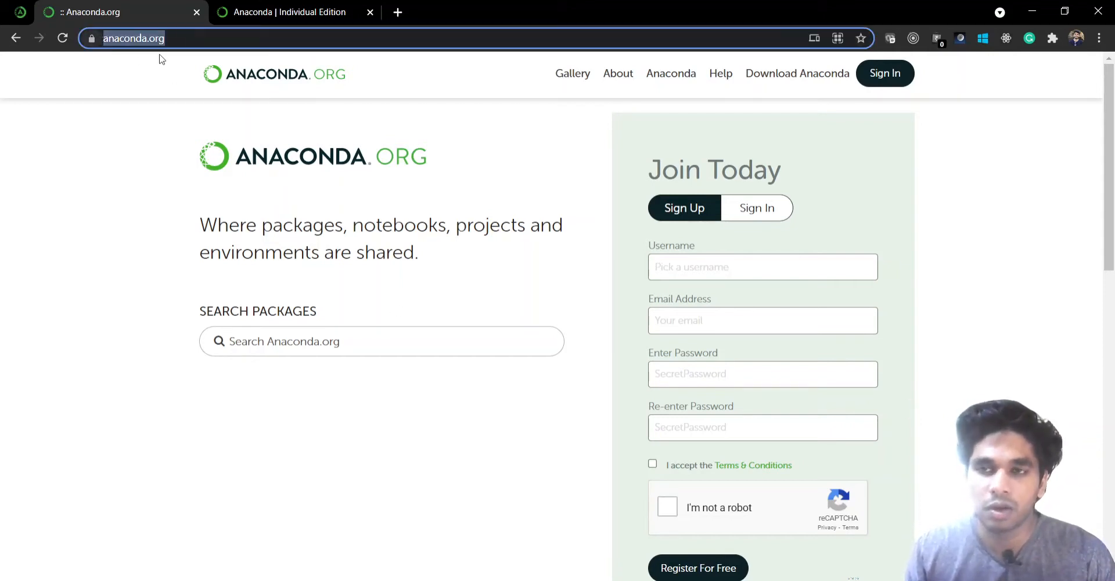
click(774, 75)
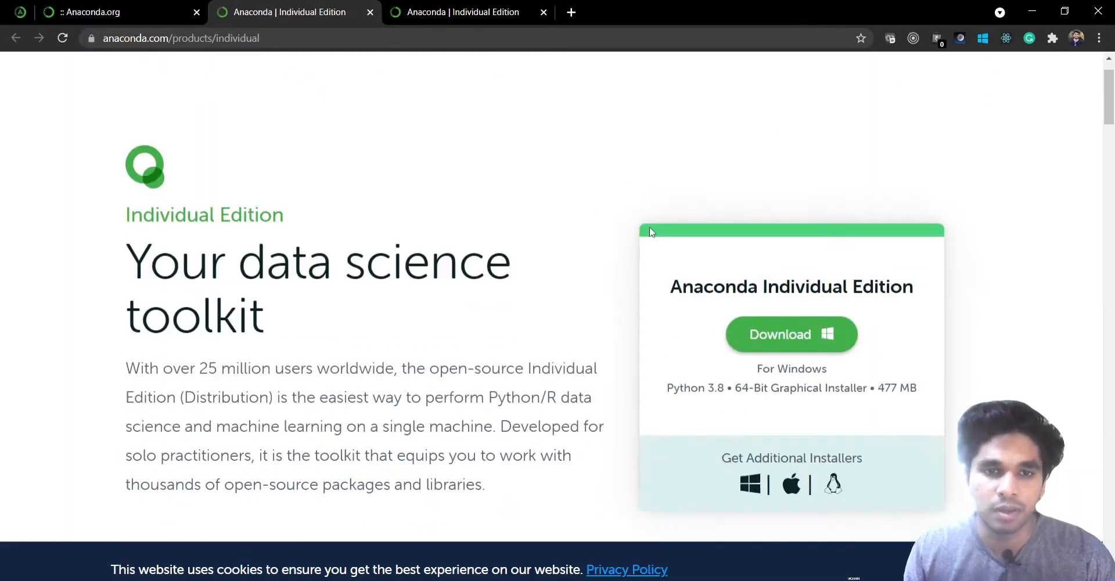
scroll(649, 231, down, 1)
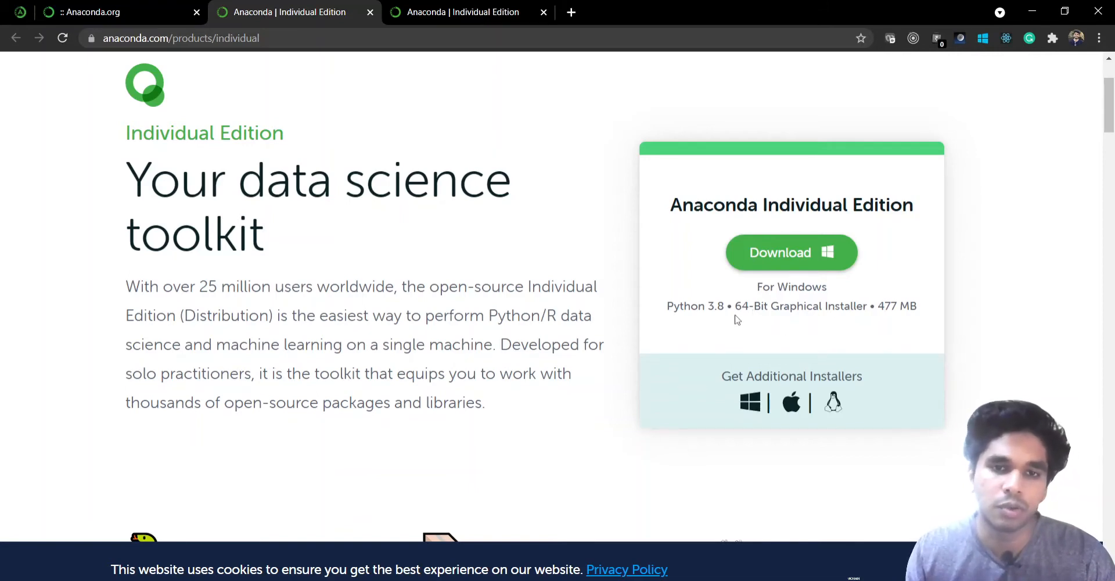
click(773, 264)
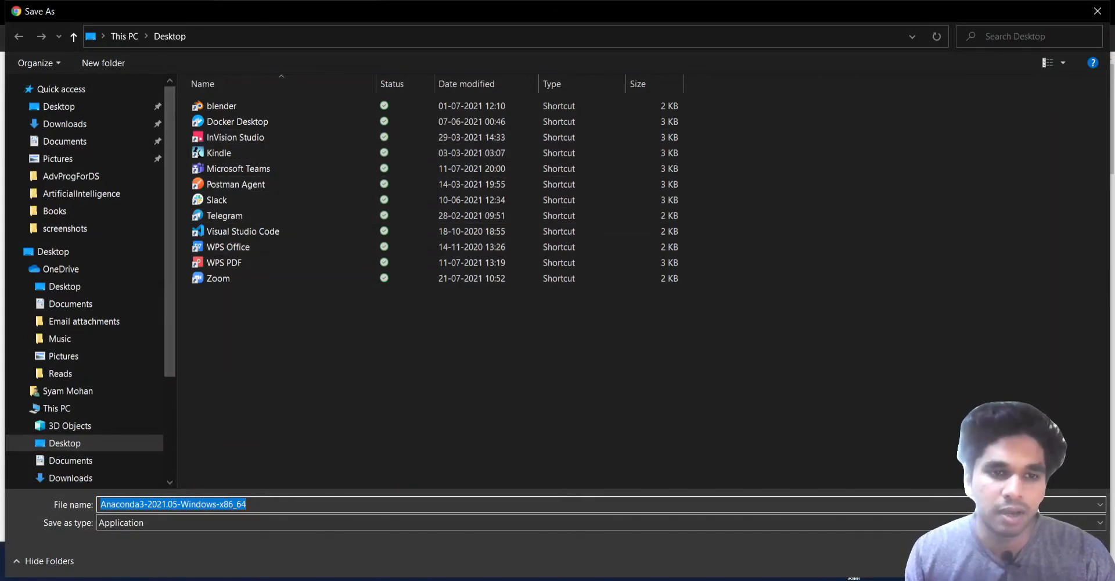
key(Return)
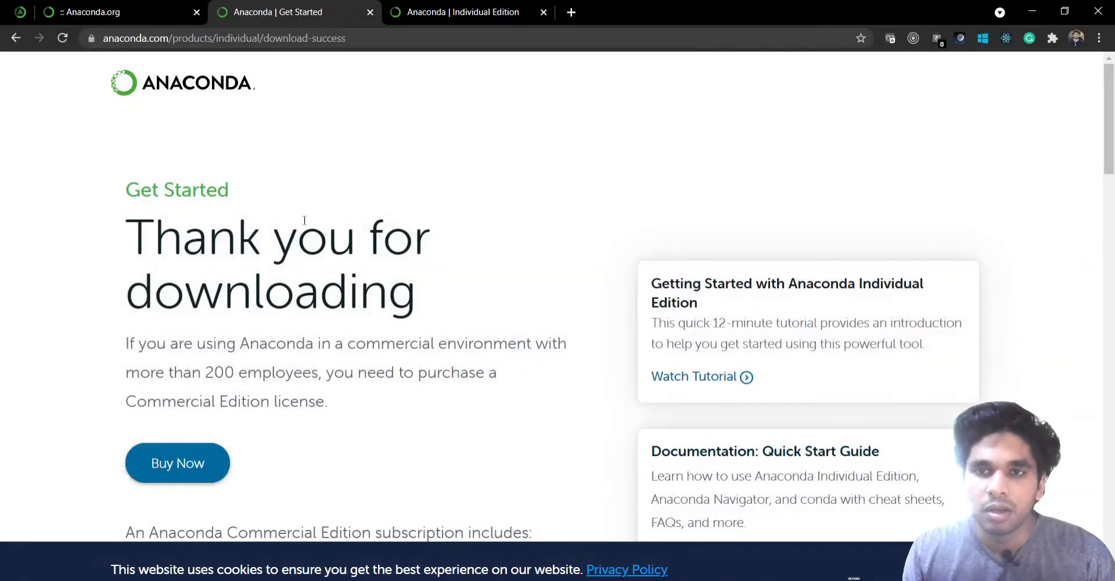
- Launch Anaconda3-2020.07-Windows-x86_64 from the Downloads setup folder, accept the license, and choose the Just Me installation in the default destination folder
click(398, 579)
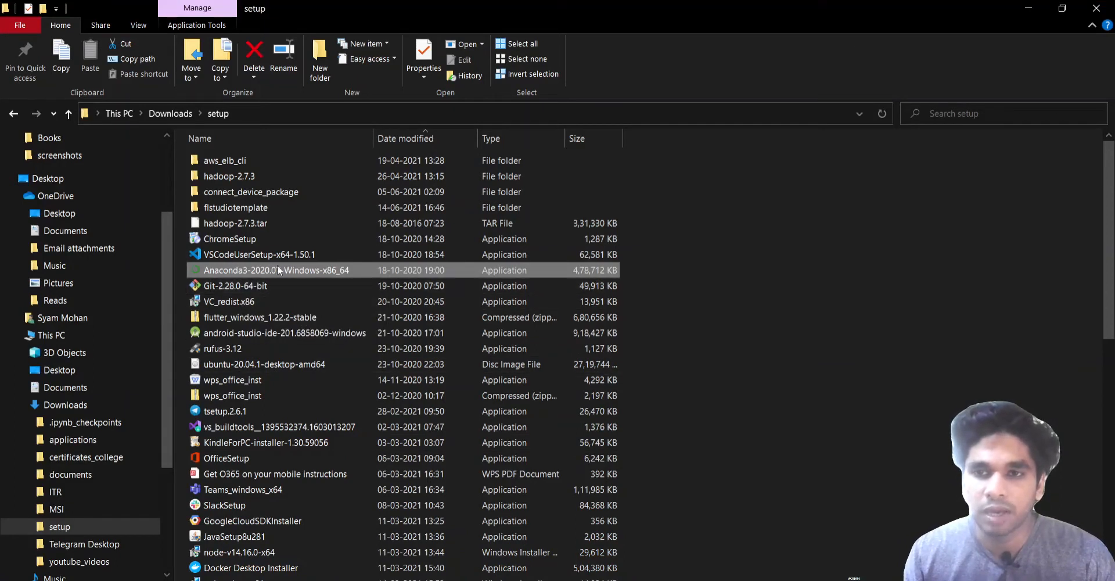
double_click(235, 270)
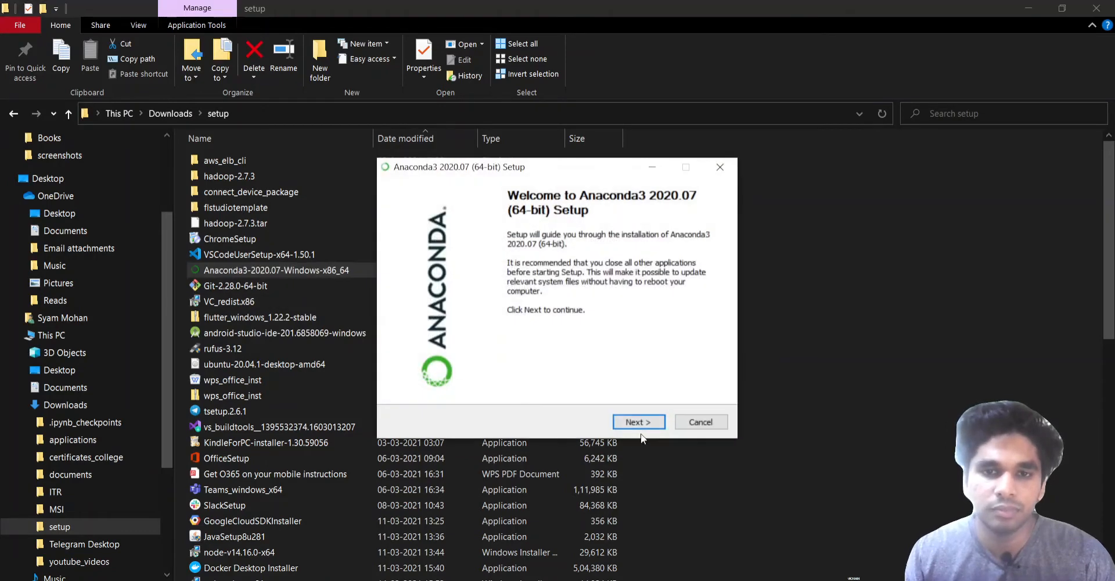
click(644, 427)
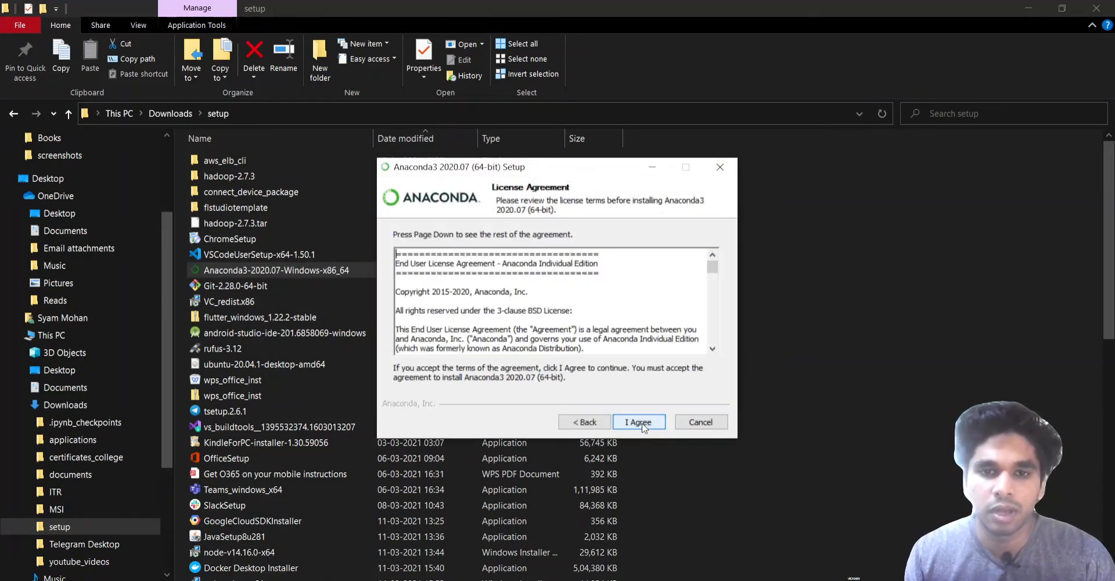
click(643, 426)
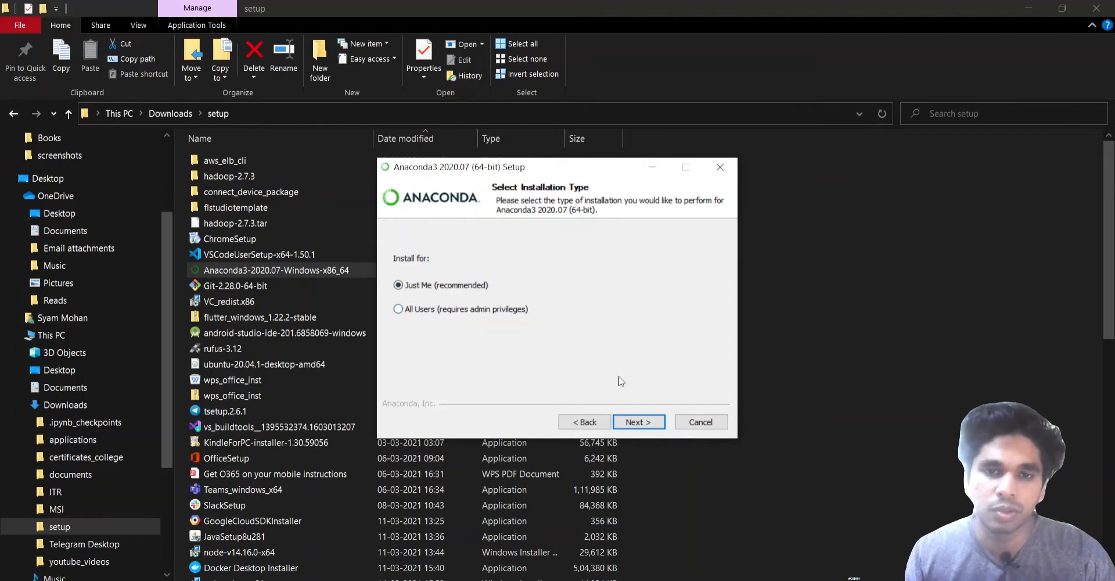
click(639, 422)
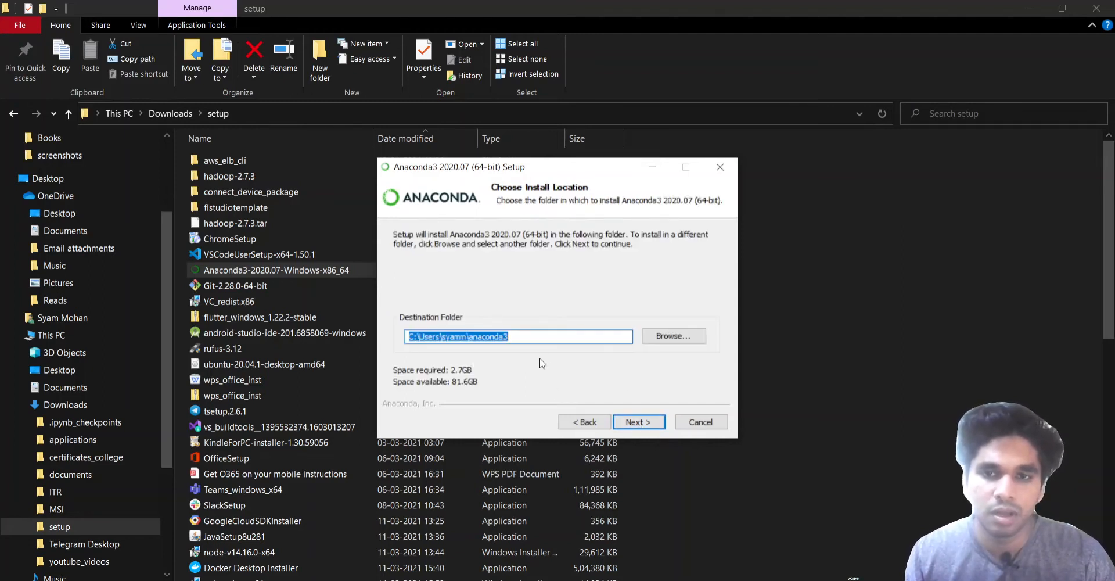
click(639, 422)
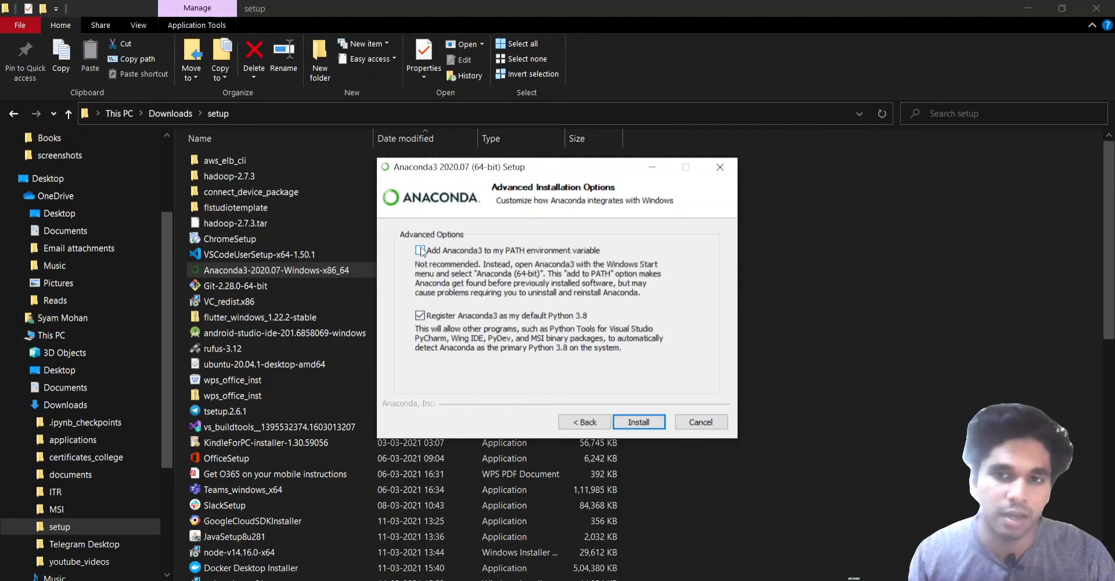
- Enable adding Anaconda3 to the PATH environment variable and run the installation through to its completion page
click(421, 251)
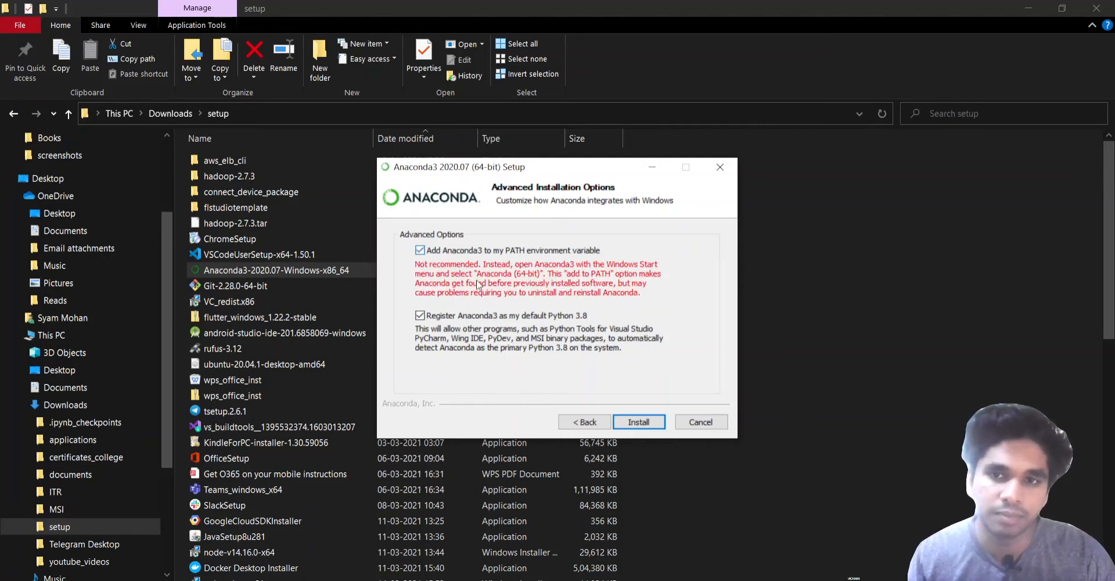
click(647, 423)
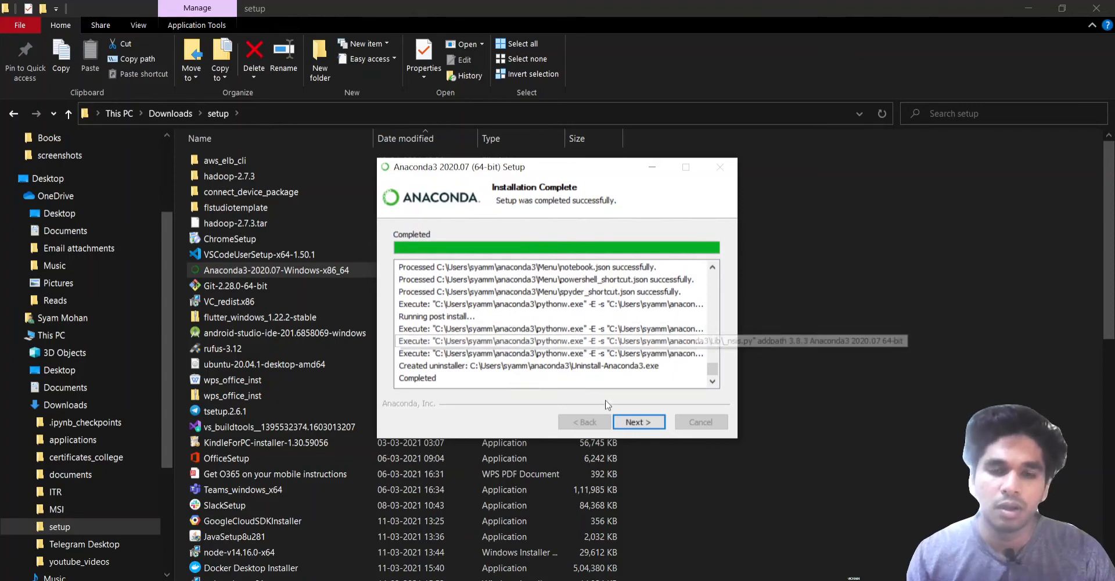
click(641, 427)
click(641, 428)
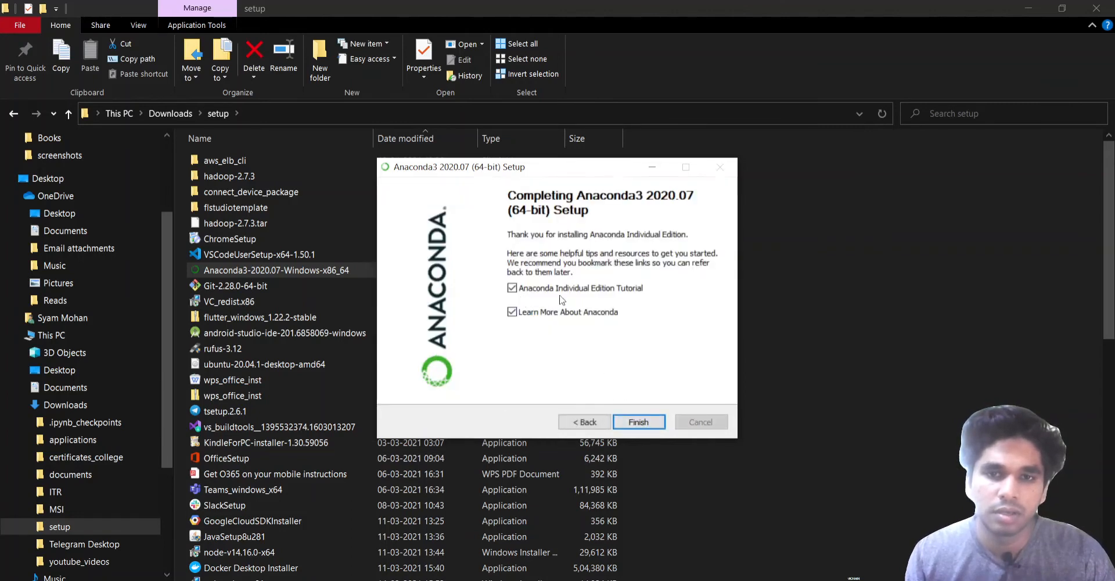
- Finish the Anaconda3 setup with the Individual Edition Tutorial and Learn More About Anaconda options turned off
click(512, 289)
click(512, 313)
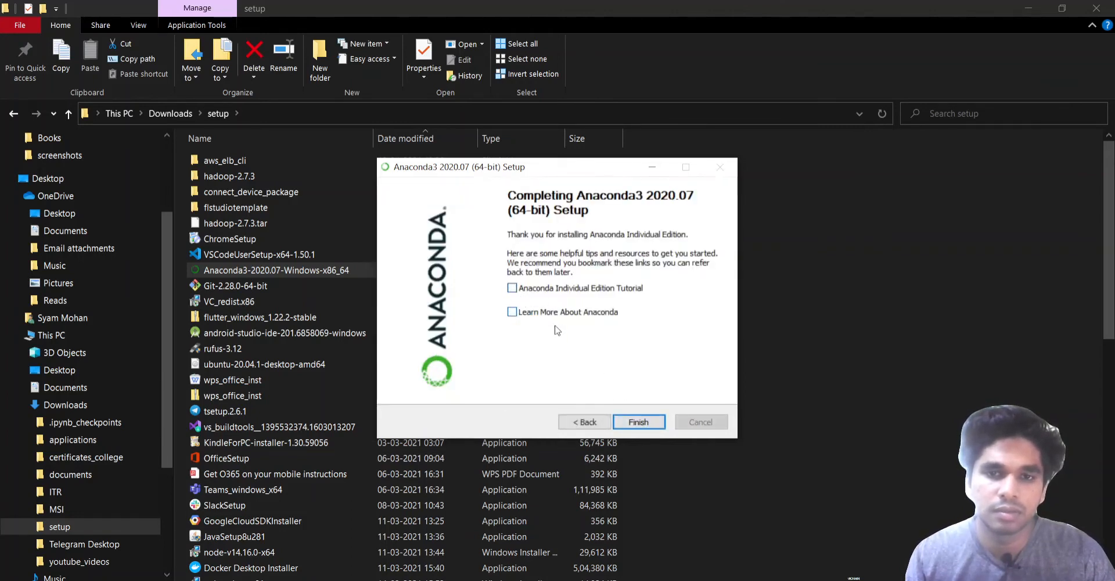
click(639, 422)
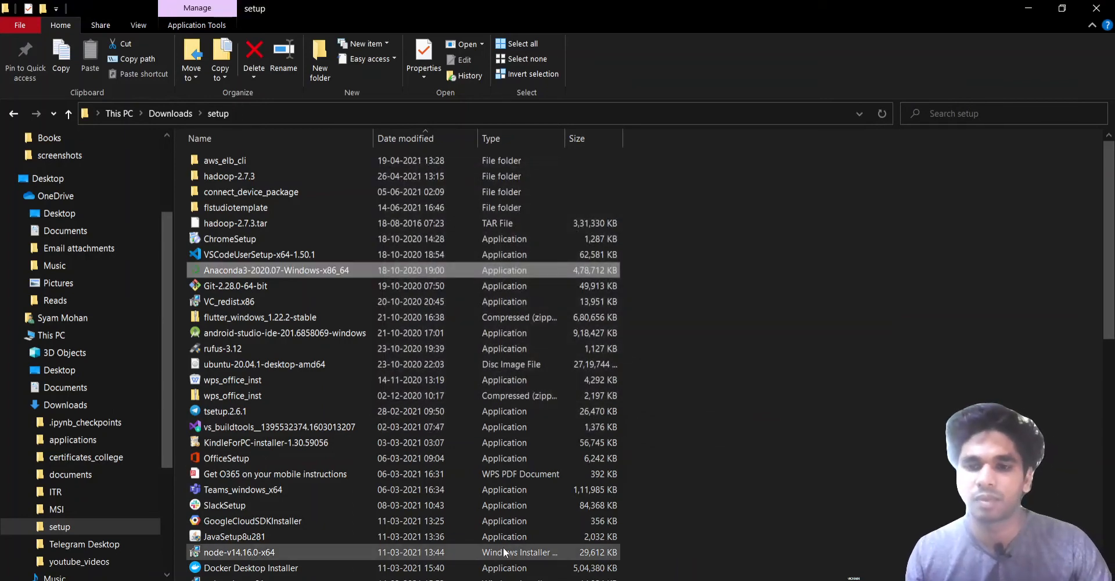
- Search Windows for "ana", open Anaconda Prompt (anaconda3), and maximize its window
click(198, 580)
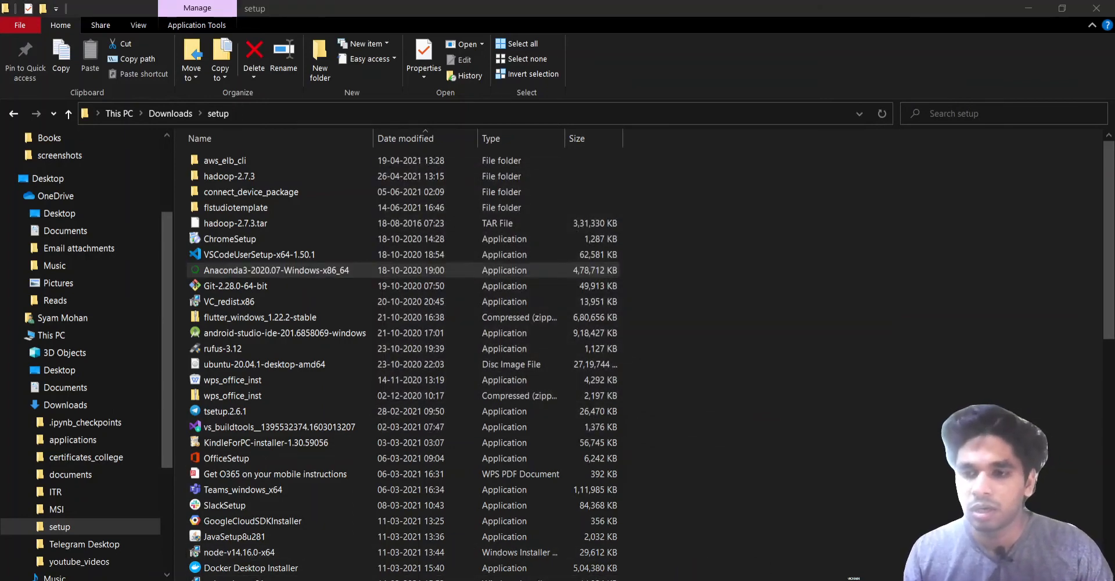
text(ana)
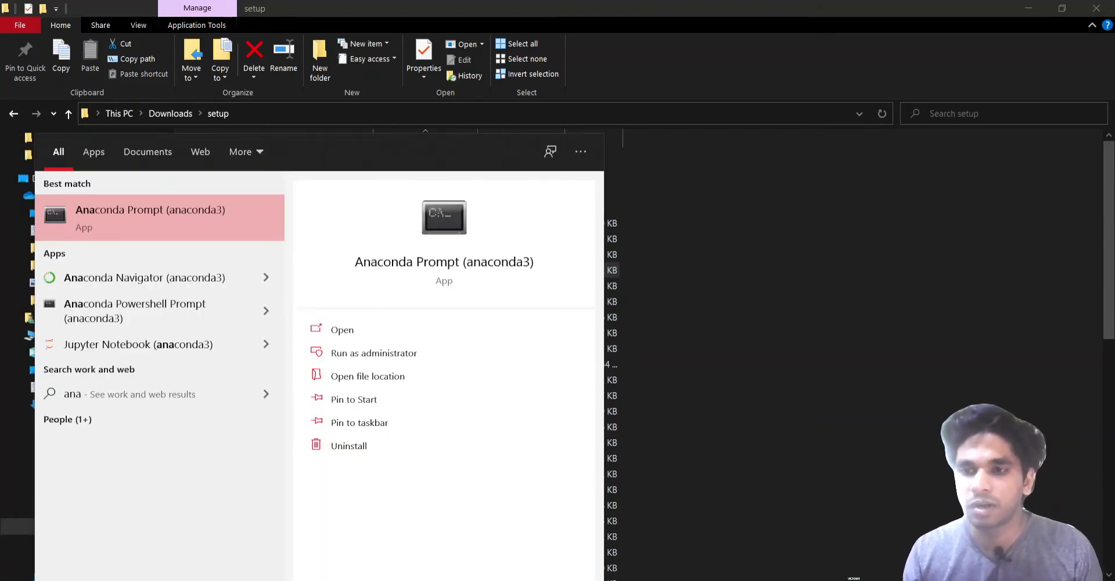
click(172, 225)
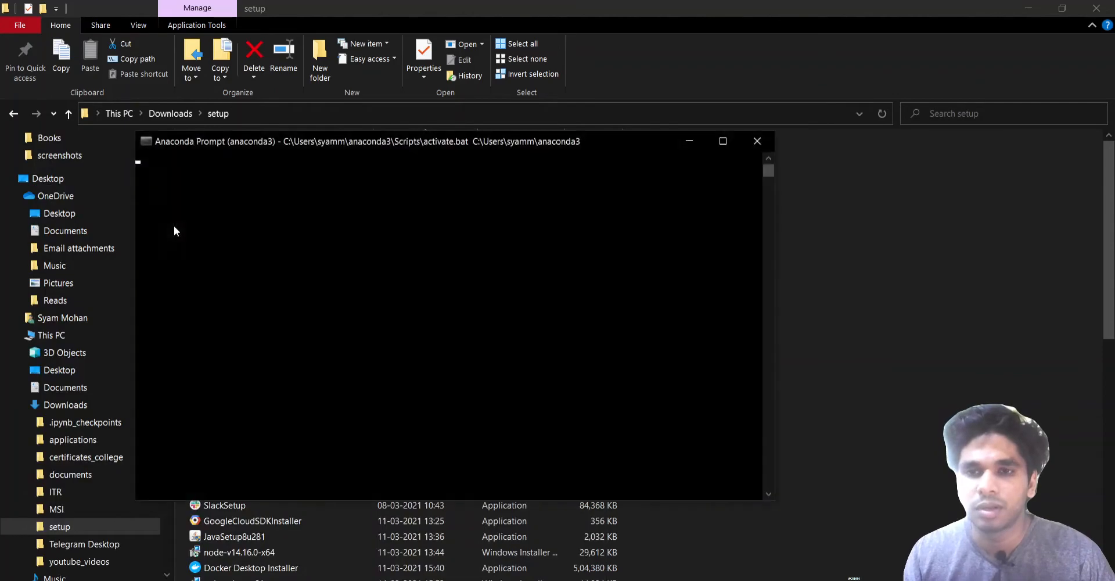
click(718, 147)
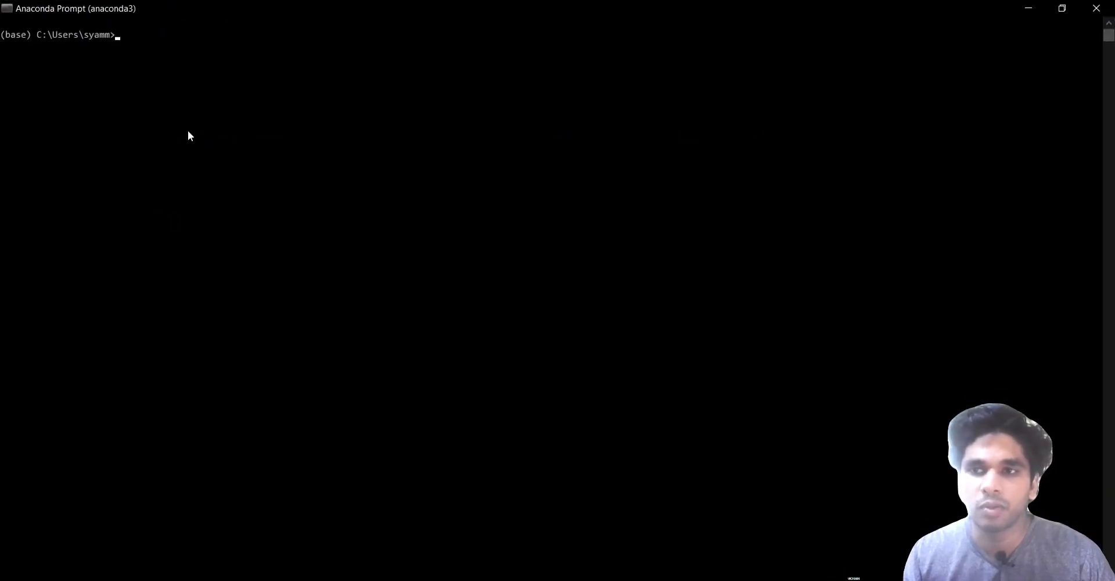
- Run the conda command in the prompt to review its usage help and available commands
click(147, 45)
click(199, 74)
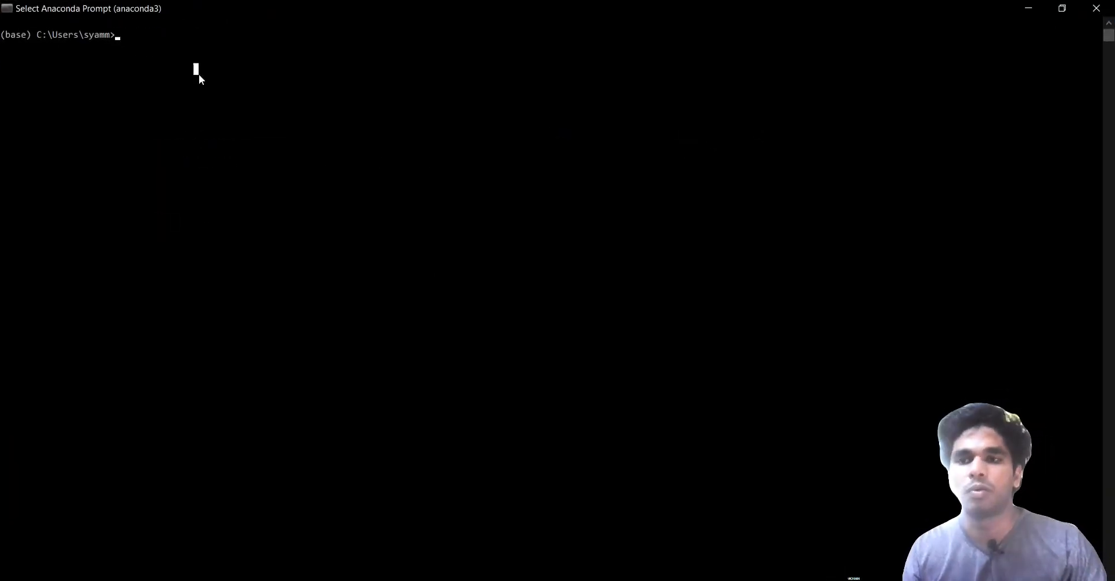
text(conda)
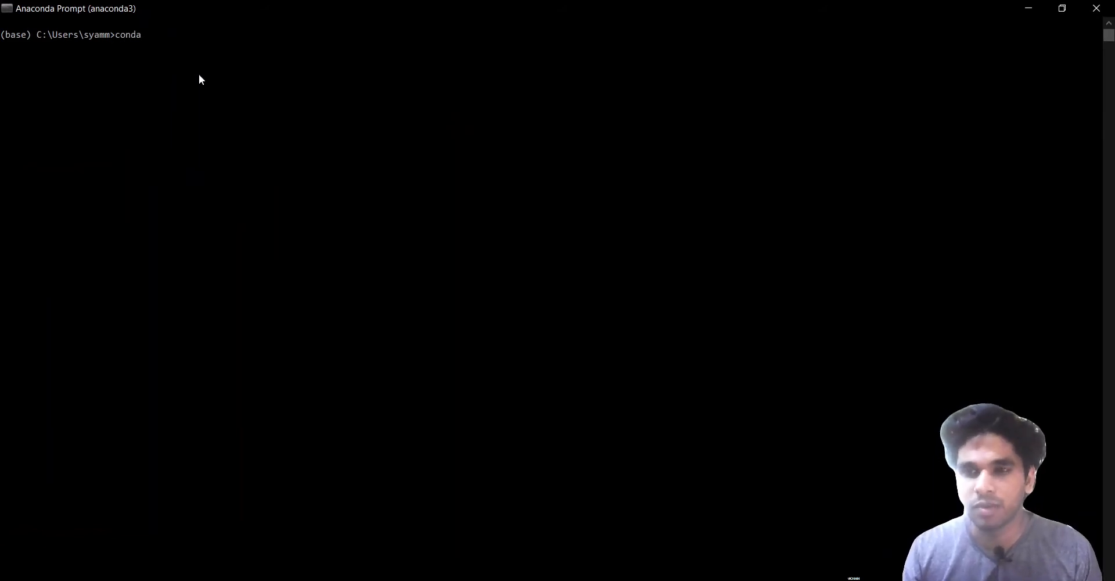
key(Return)
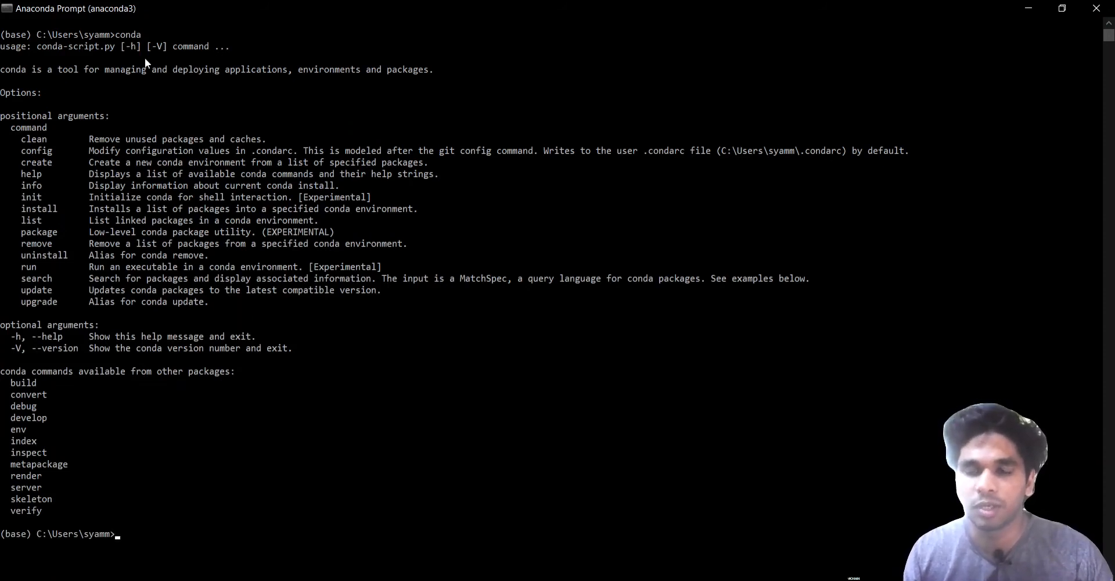
text(conda)
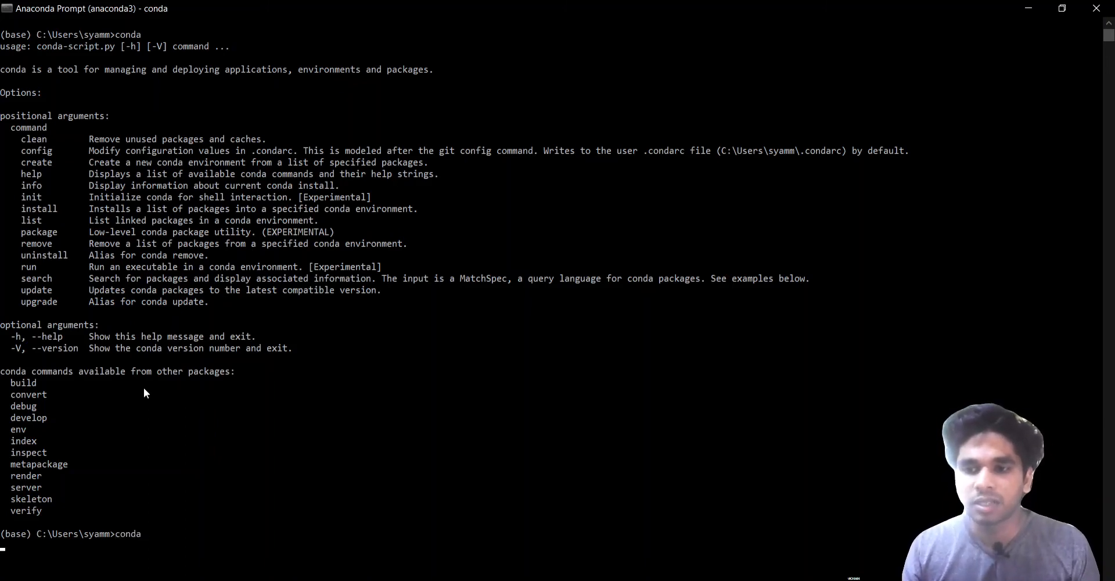
key(Return)
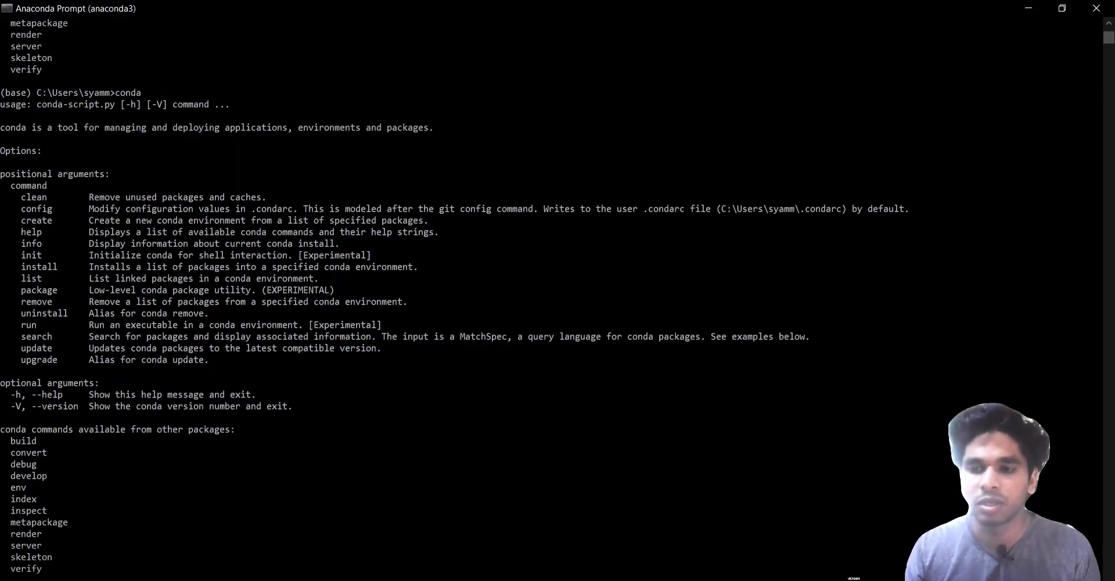
- Clear the prompt with cls and check the installed Python version with python --version
text(cls)
key(Return)
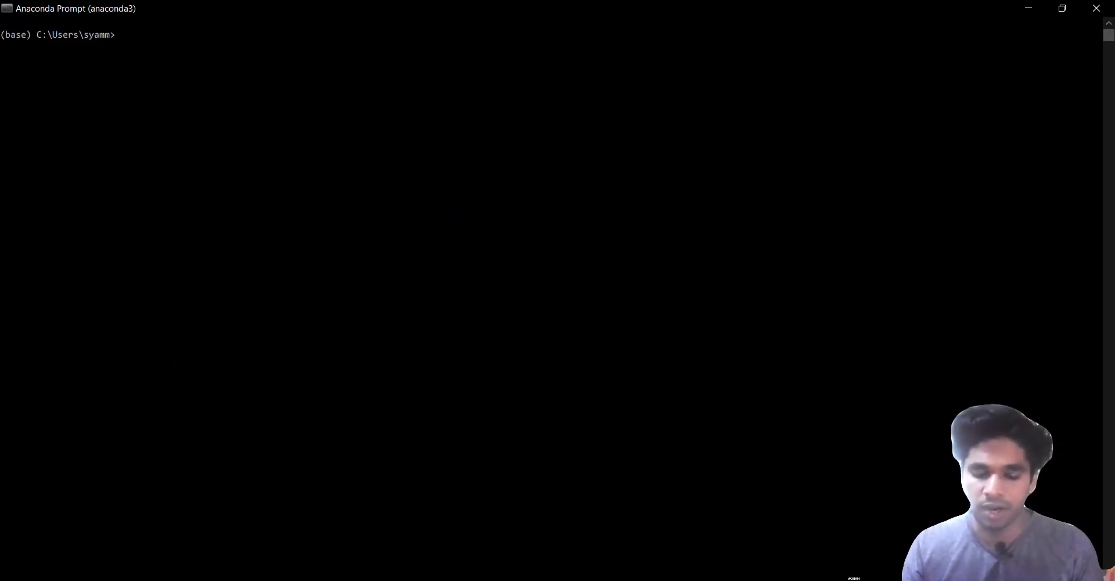
text(python )
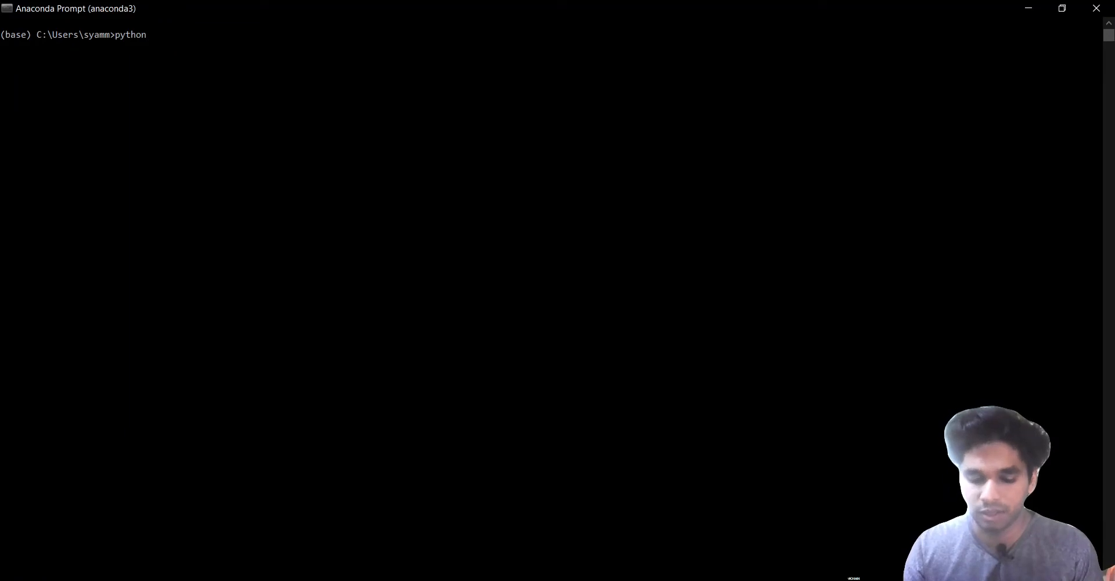
text(--version)
key(Return)
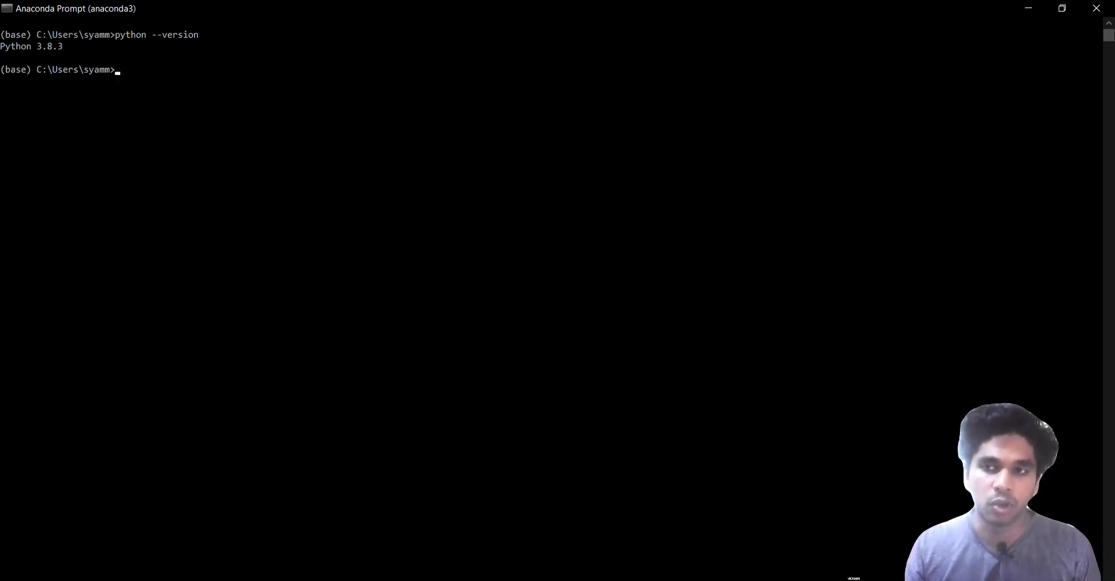
- Create a conda environment named py36 with python=3.6 and accept the proposed package installation
text(conda cr)
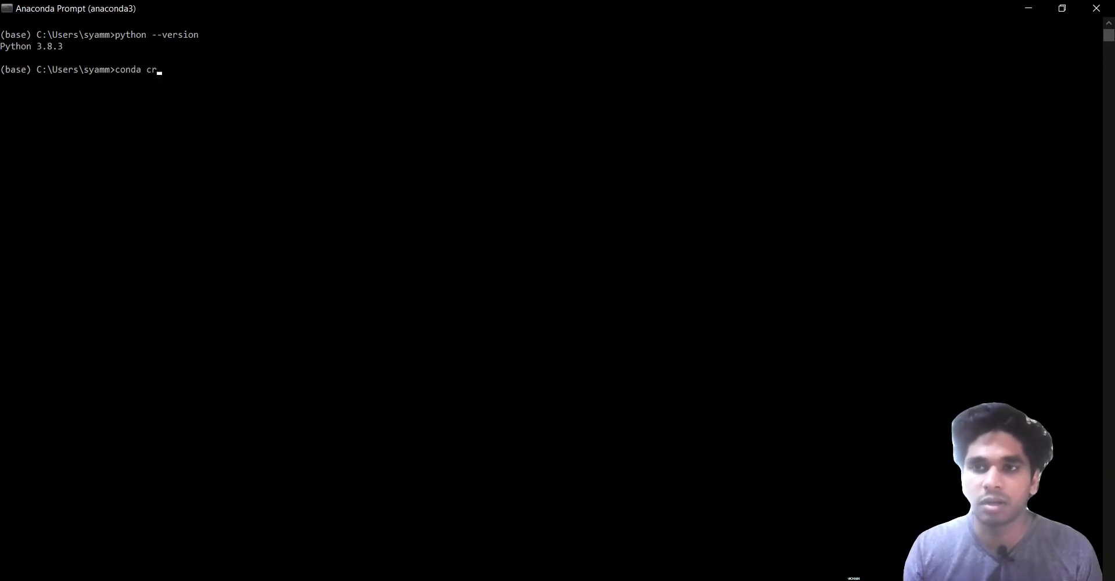
text(eate -n )
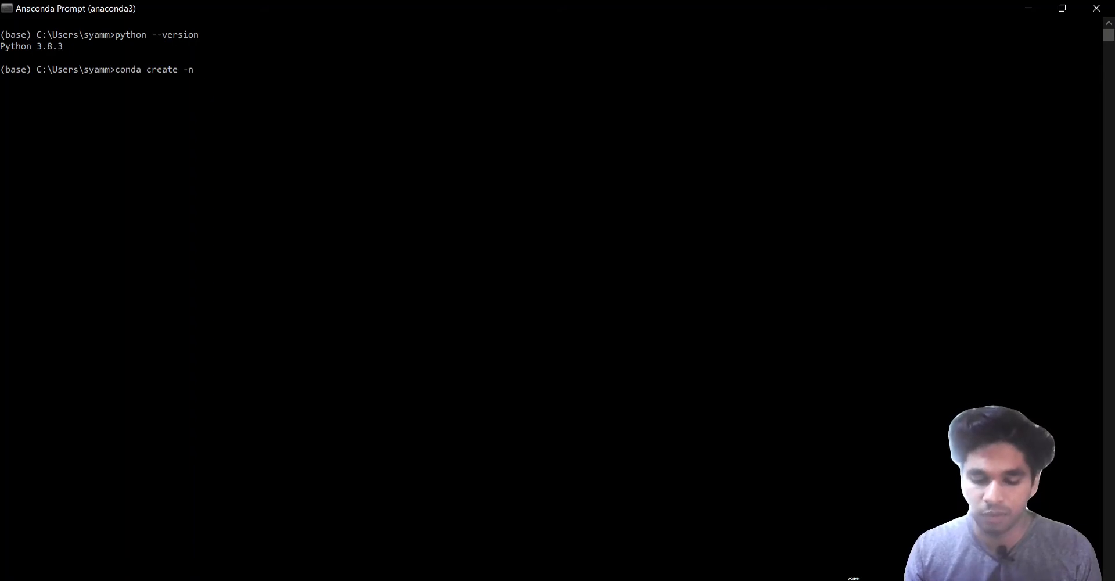
text(py)
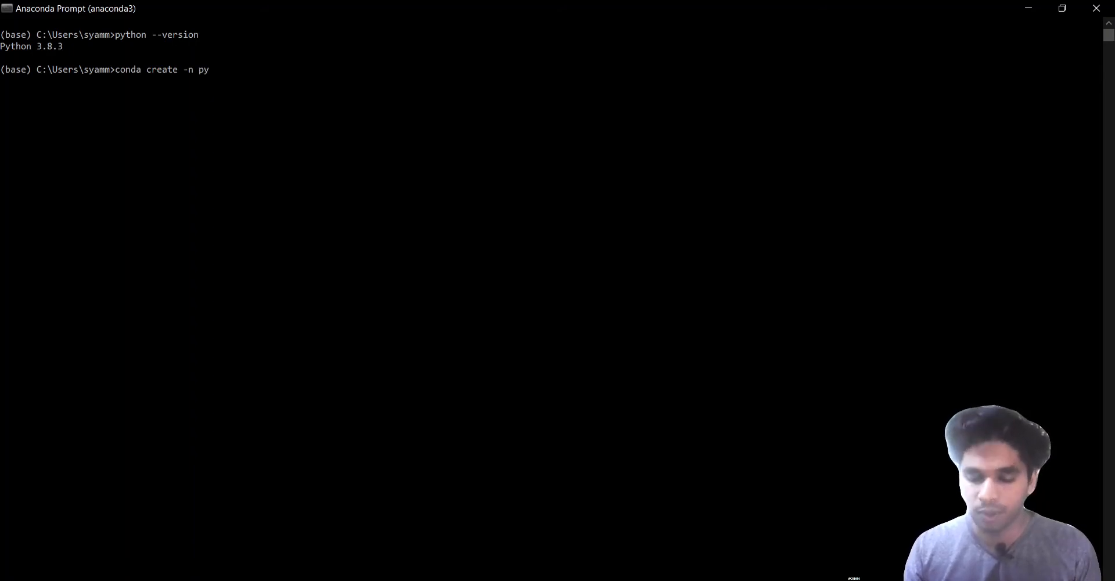
text(36)
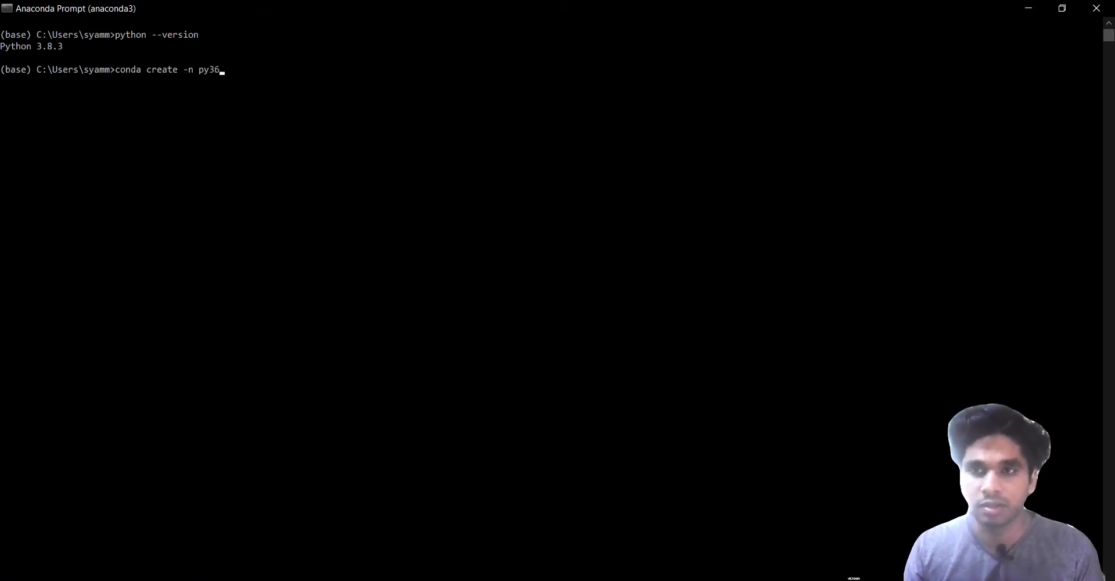
text( python=)
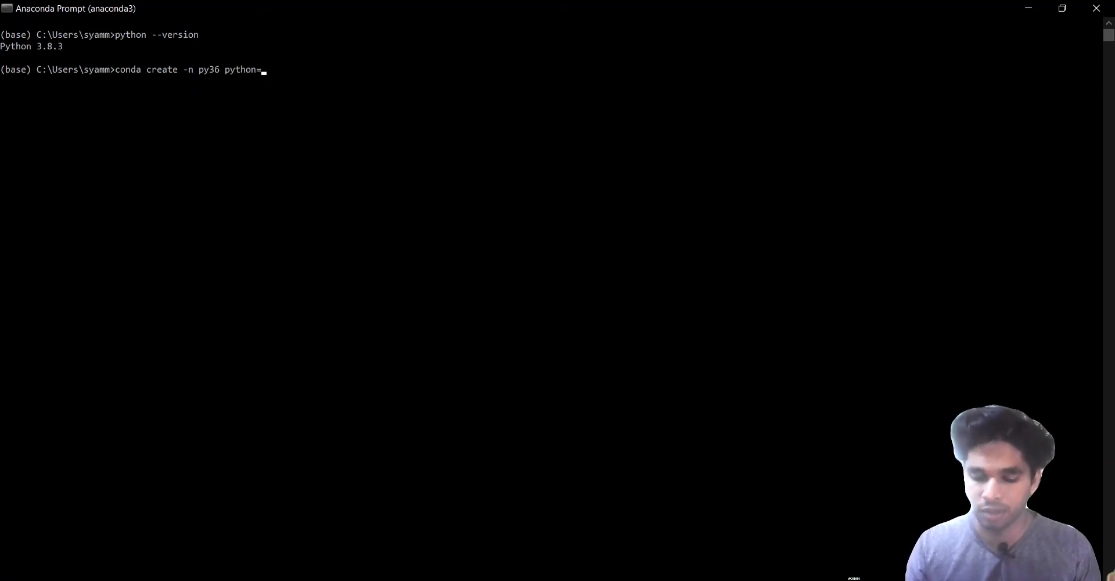
text(3.67)
key(BackSpace)
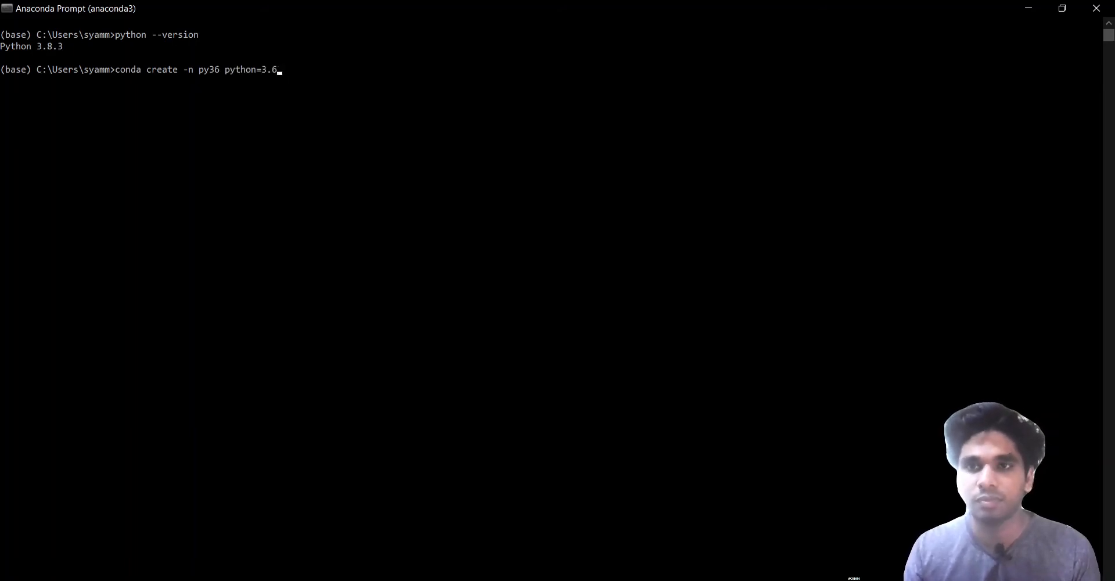
key(Return)
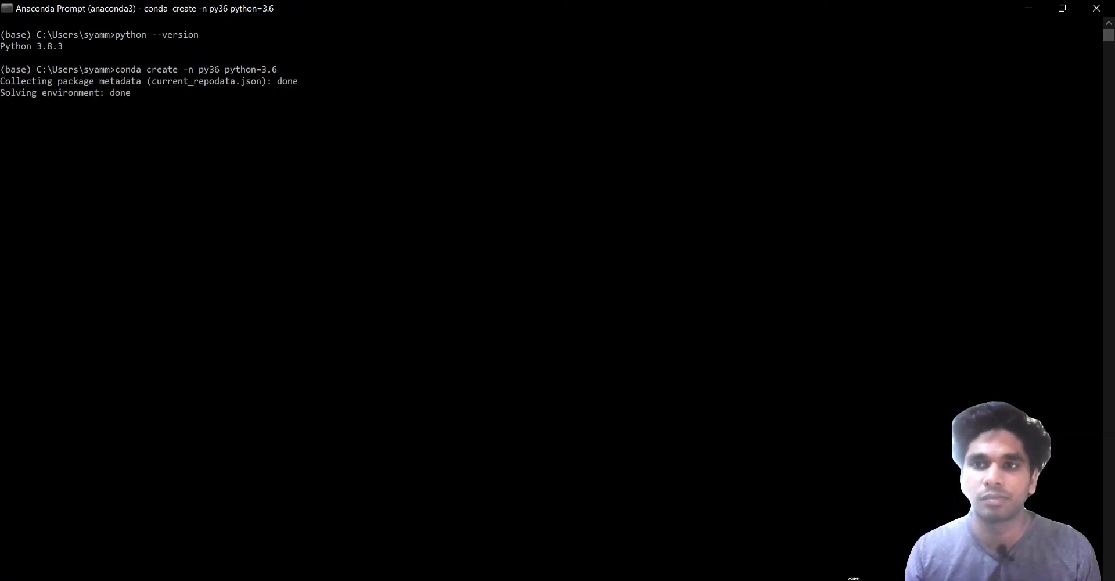
text(y)
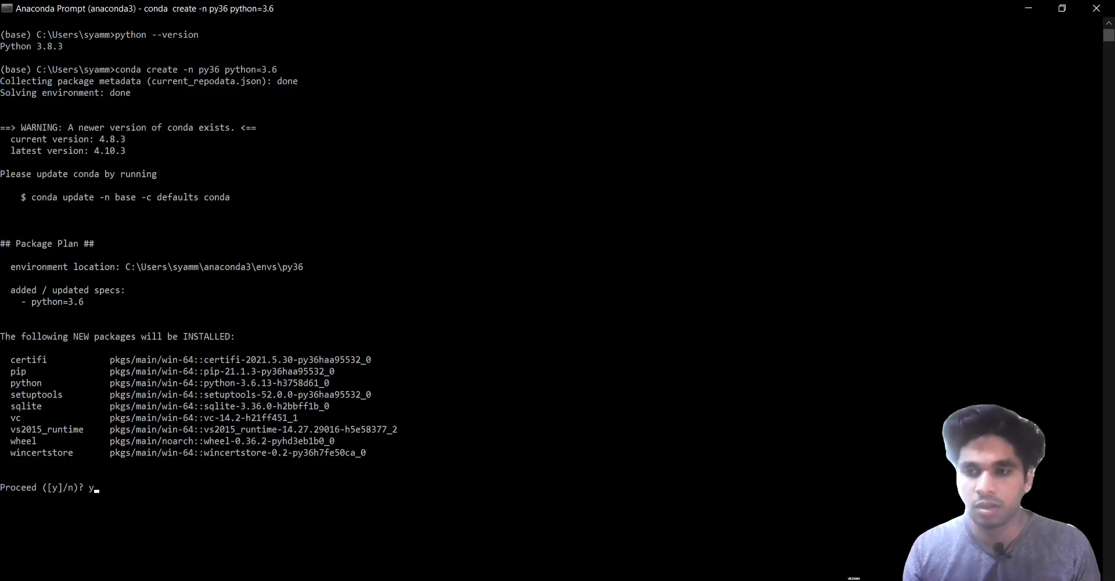
key(Return)
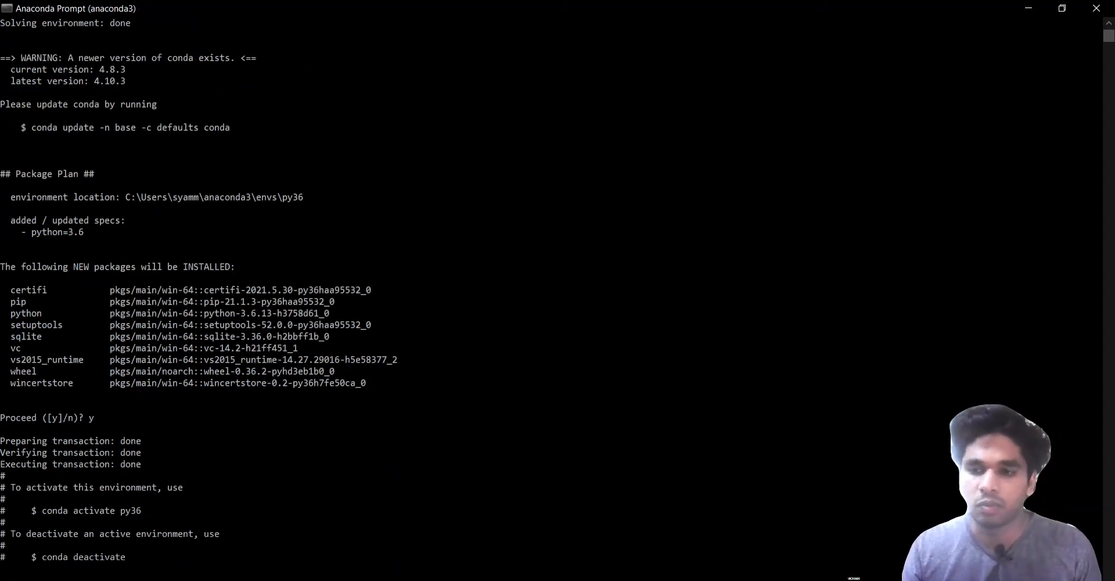
- Clear the prompt with cls and list the existing conda environments with conda env list
text(cls)
key(Return)
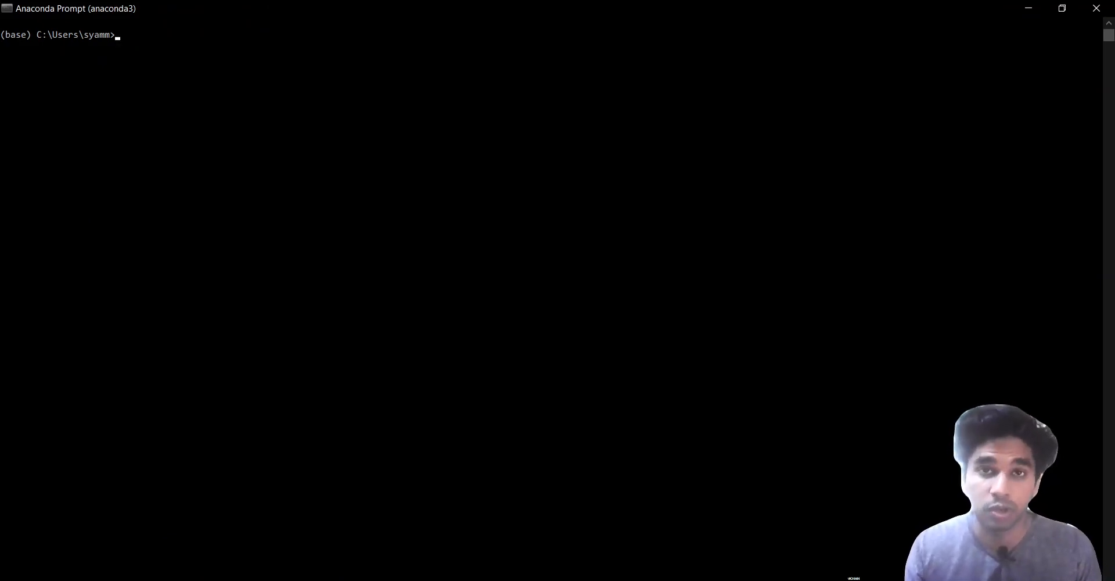
text(c)
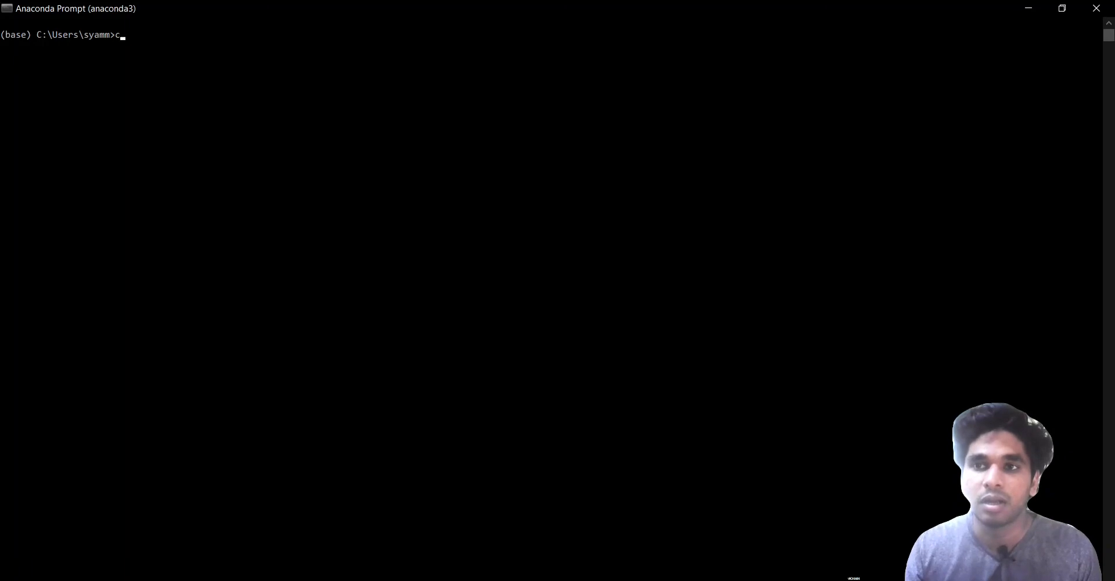
text(onda)
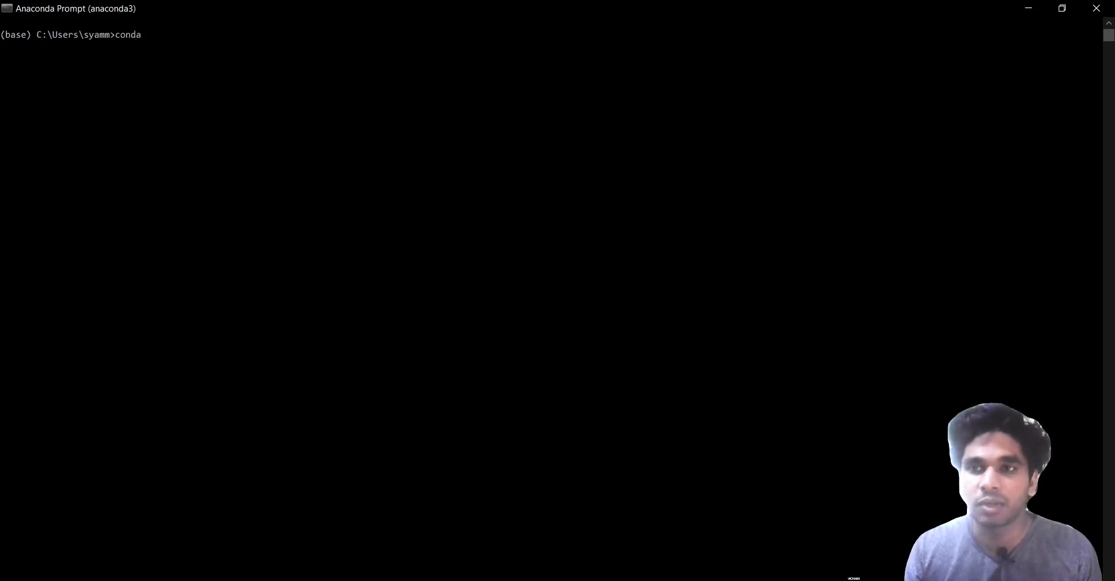
text( lnv list)
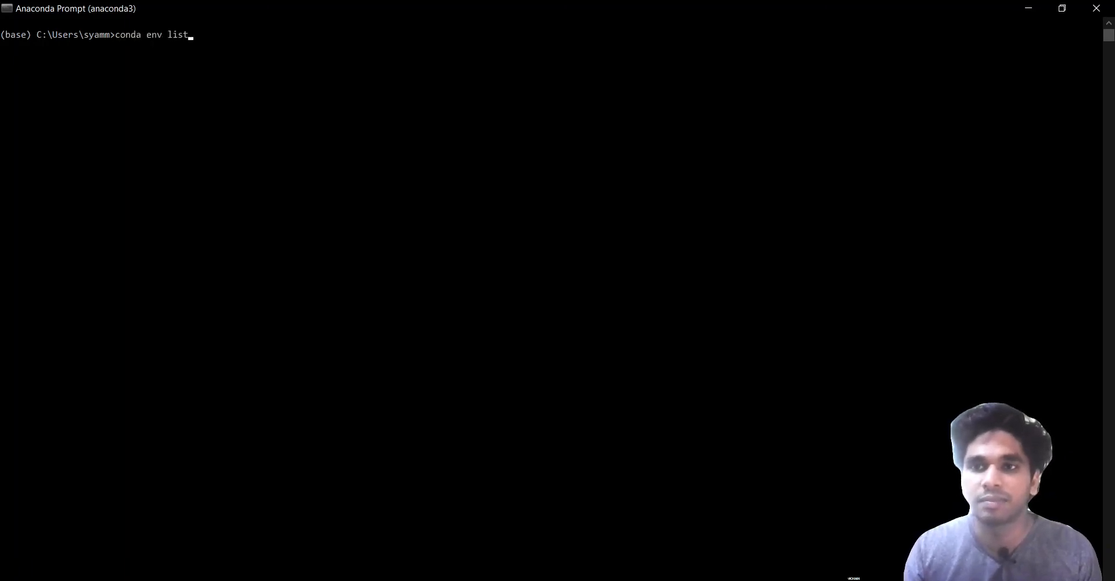
key(Return)
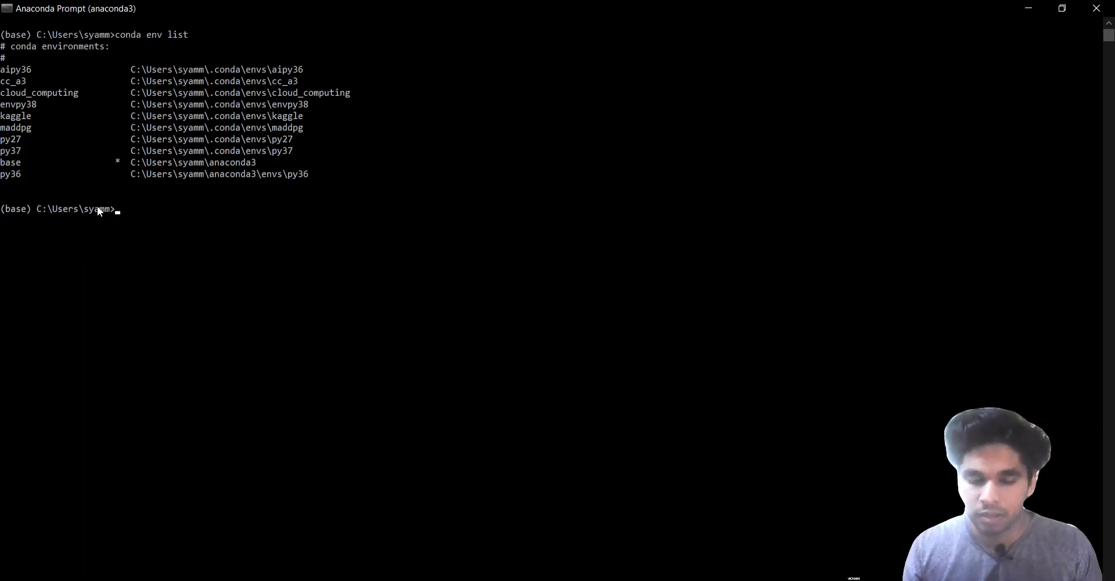
- Clear the prompt and activate the new environment with conda activate py36
key(Return)
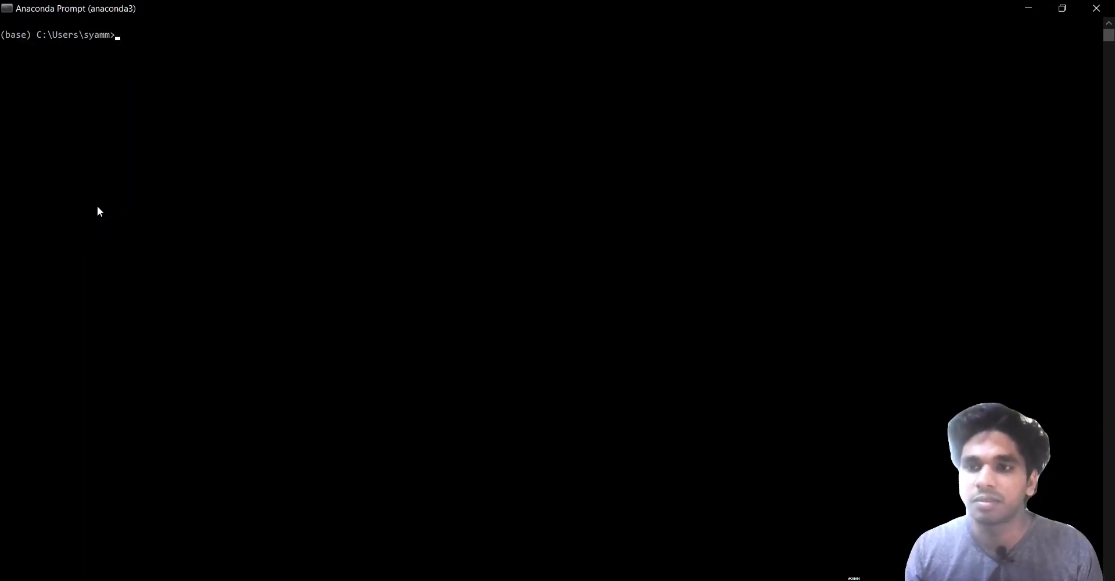
text(conda a)
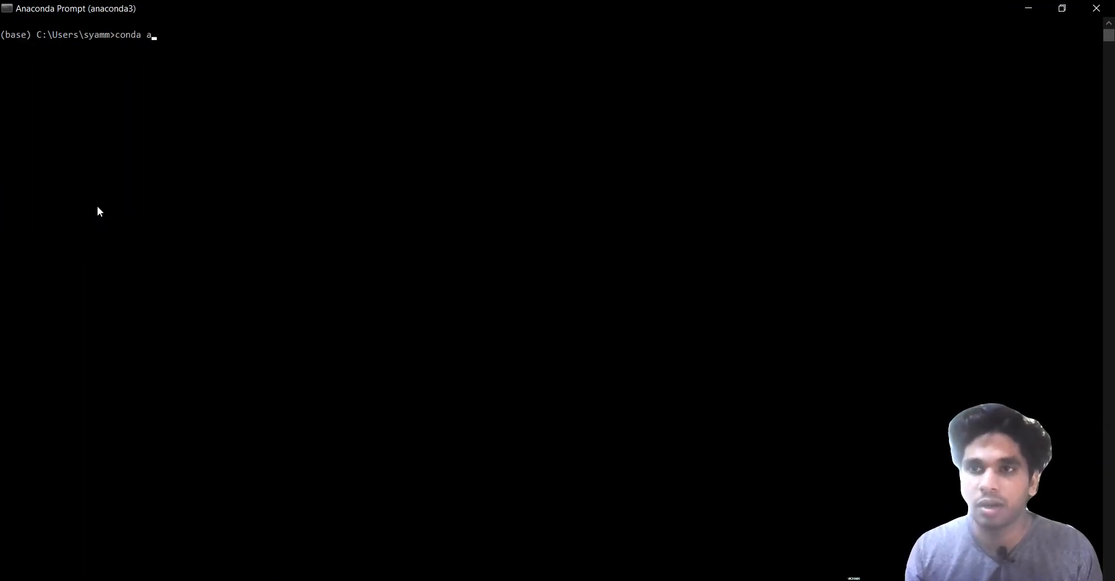
text(ctivate p)
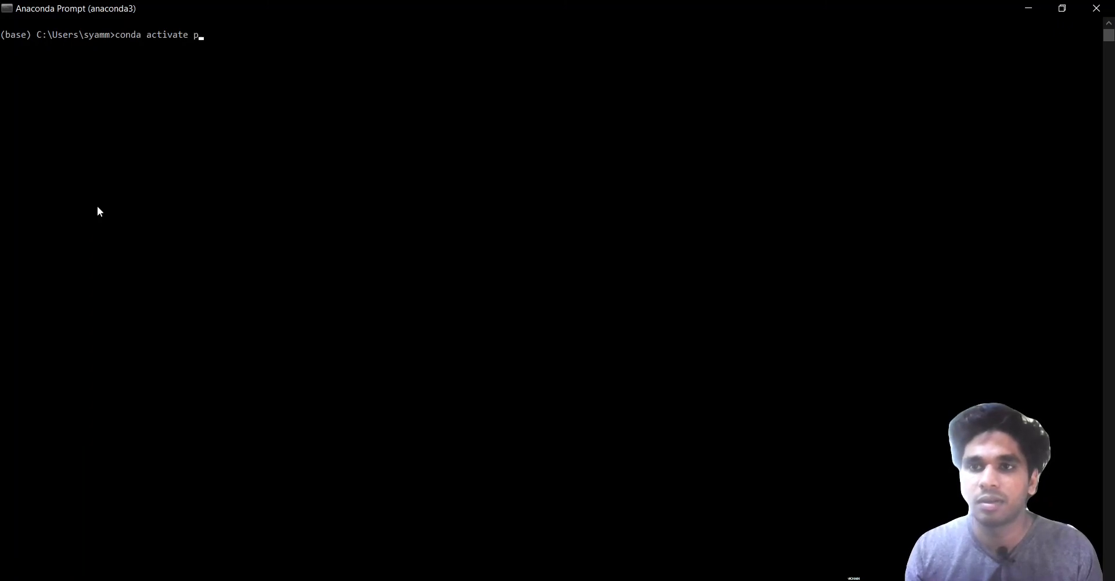
text(y36)
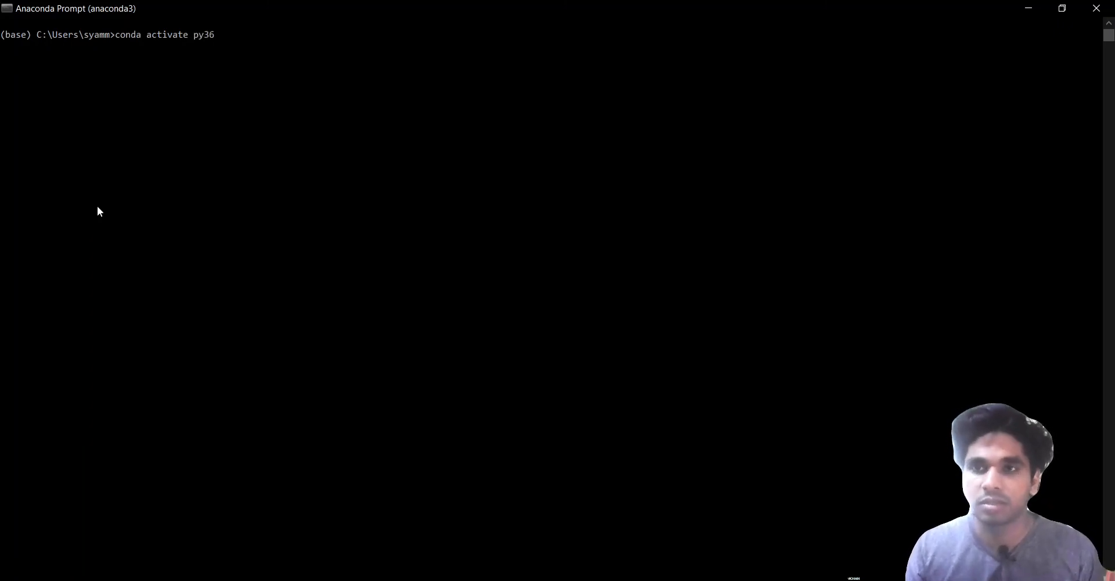
key(Return)
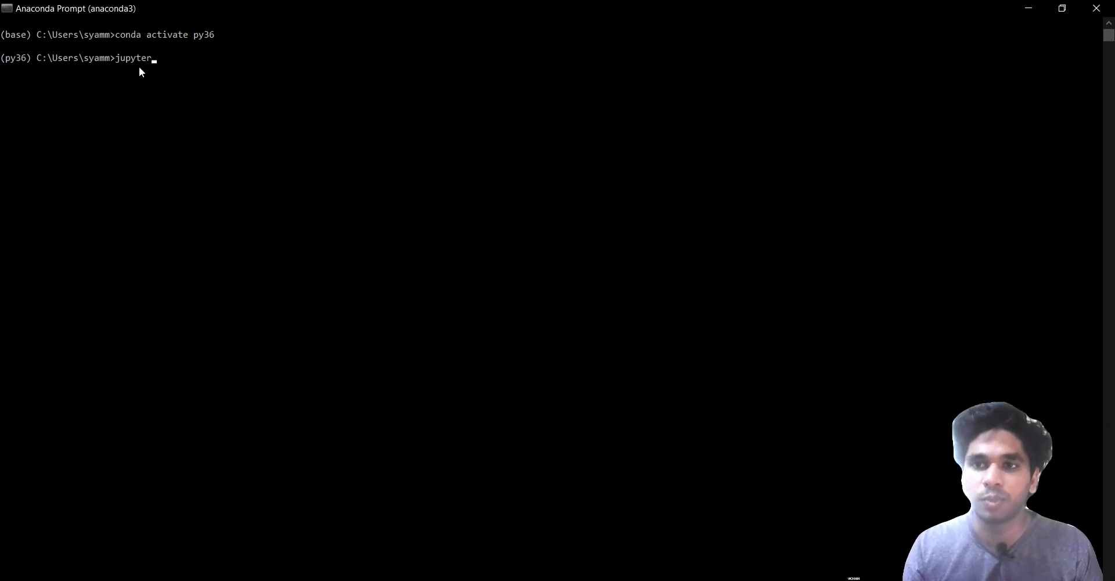
- Launch jupyter notebook from the py36 prompt and create a new Python 3 notebook
text(jupyter notebook)
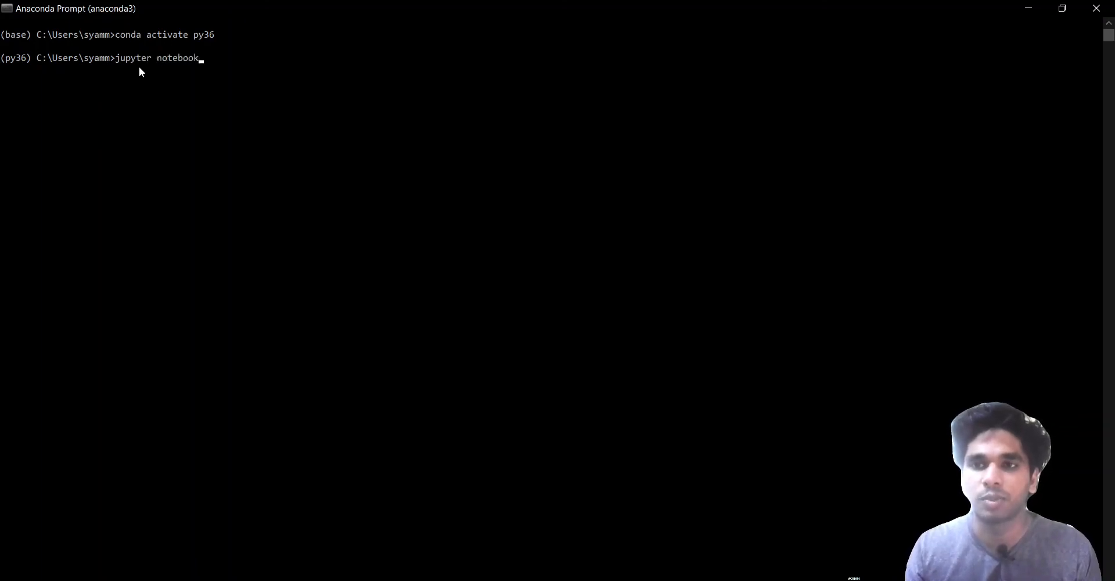
key(Return)
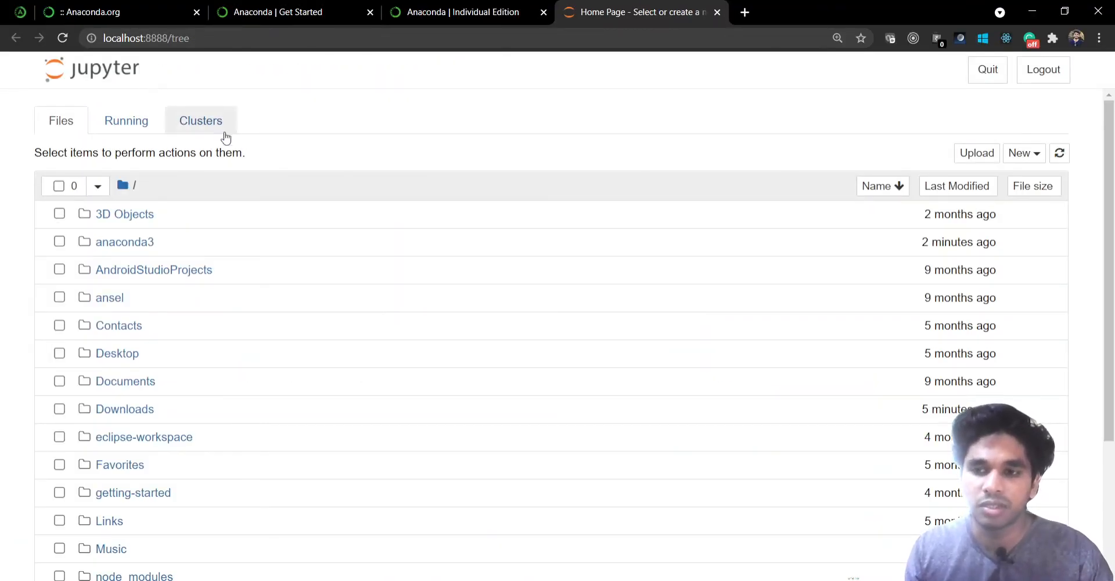
scroll(238, 152, down, 4)
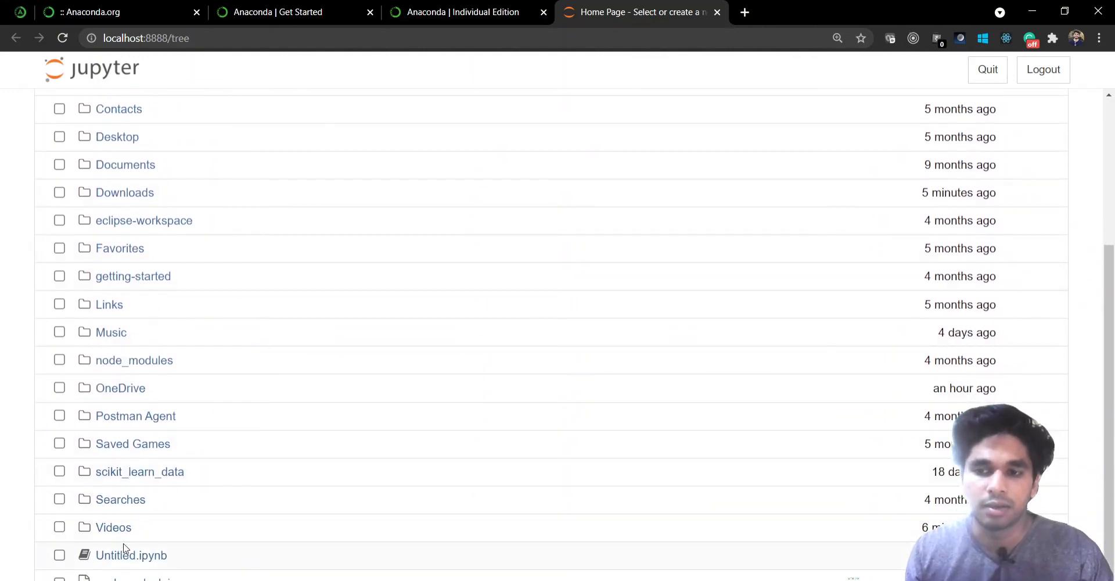
scroll(118, 516, up, 4)
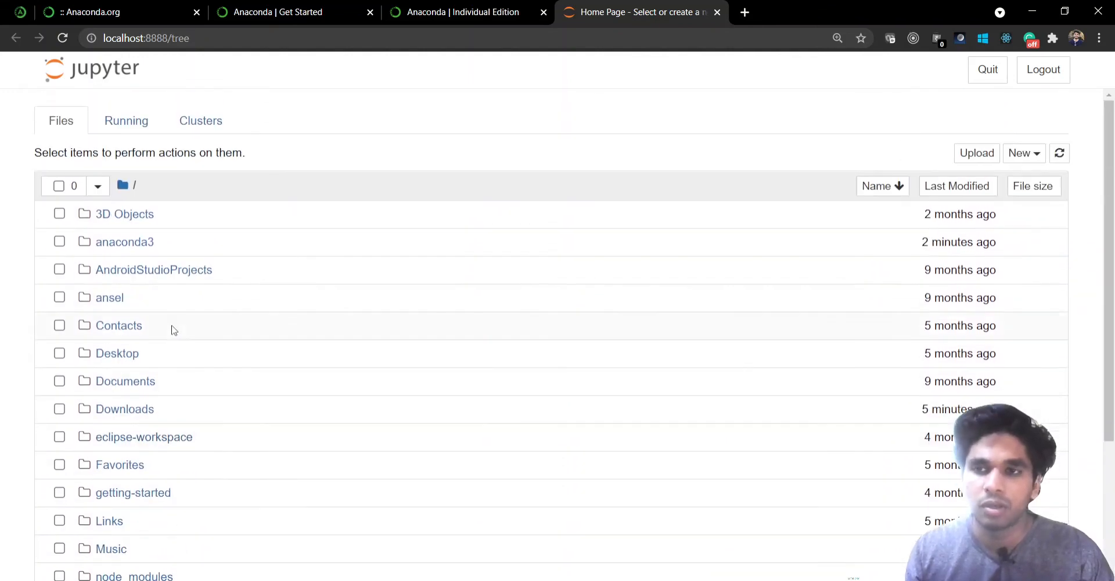
click(1037, 154)
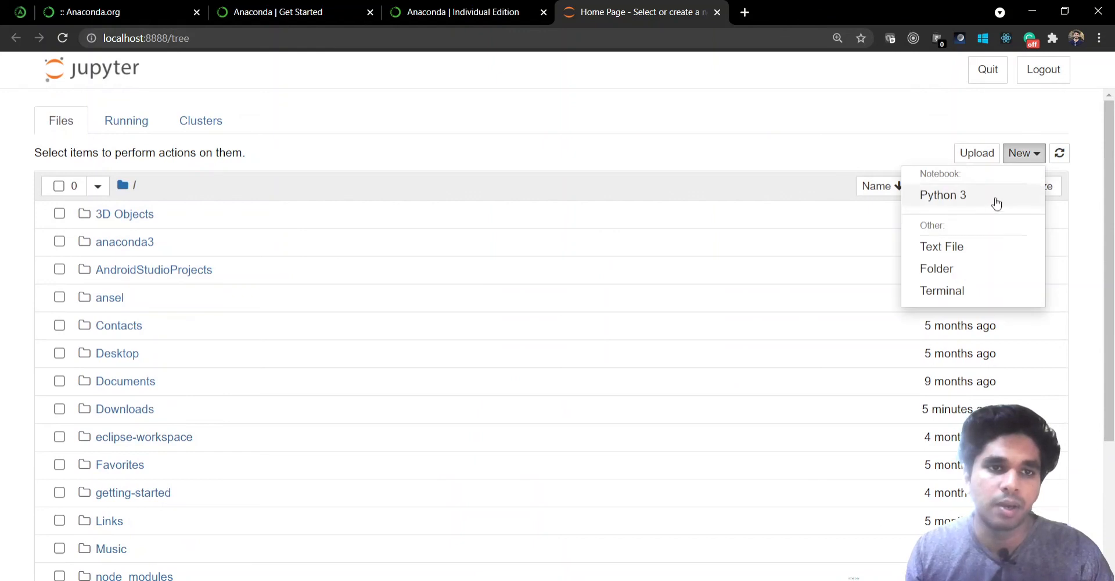
click(993, 199)
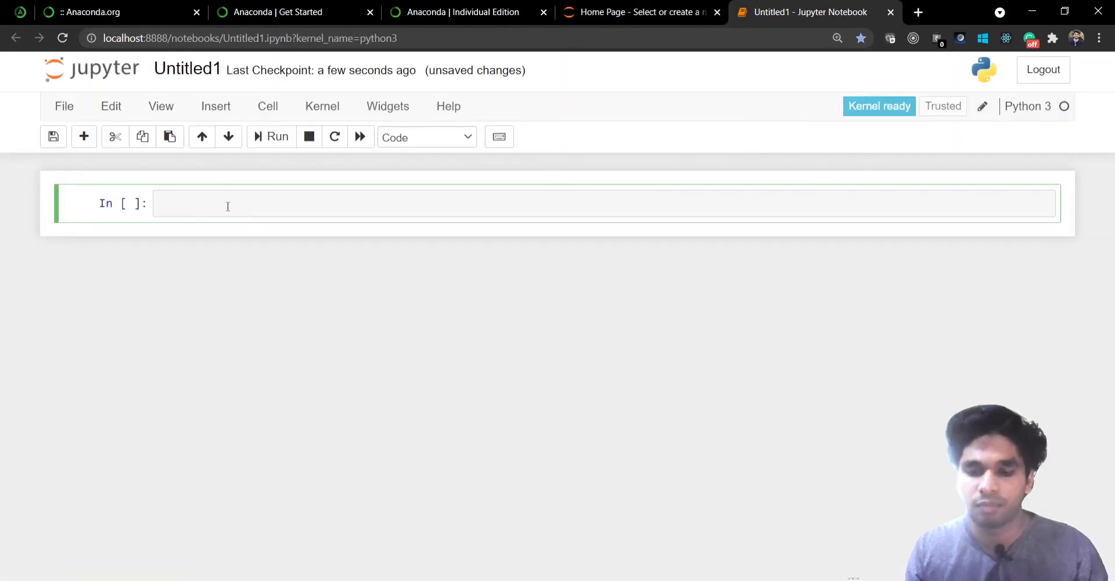
- Enter import pandas in the notebook's first cell and run it
text(import pan)
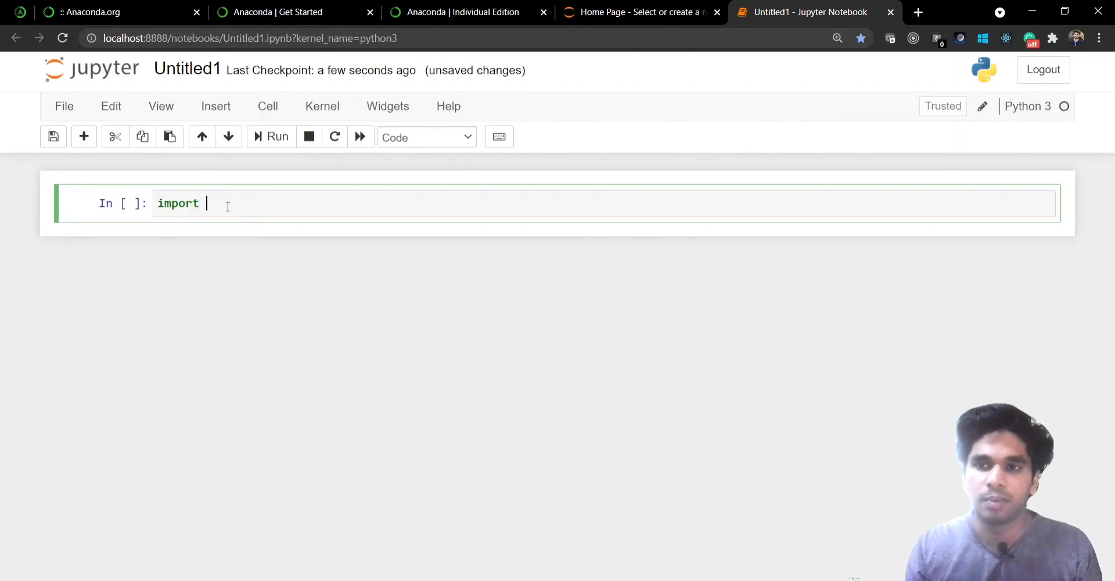
key(BackSpace)
key(BackSpace)
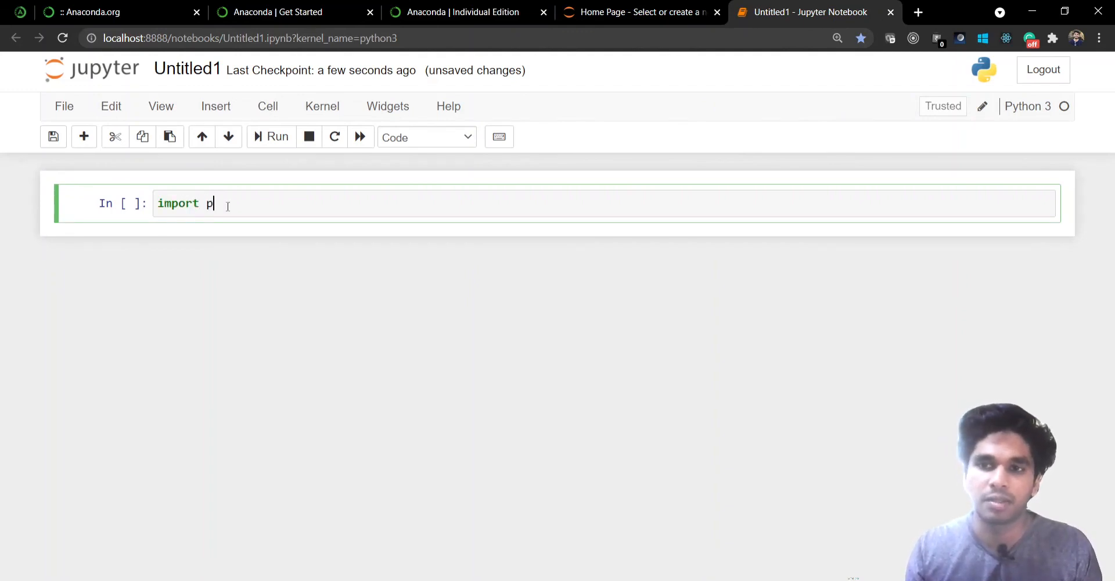
text(andas)
key(Return)
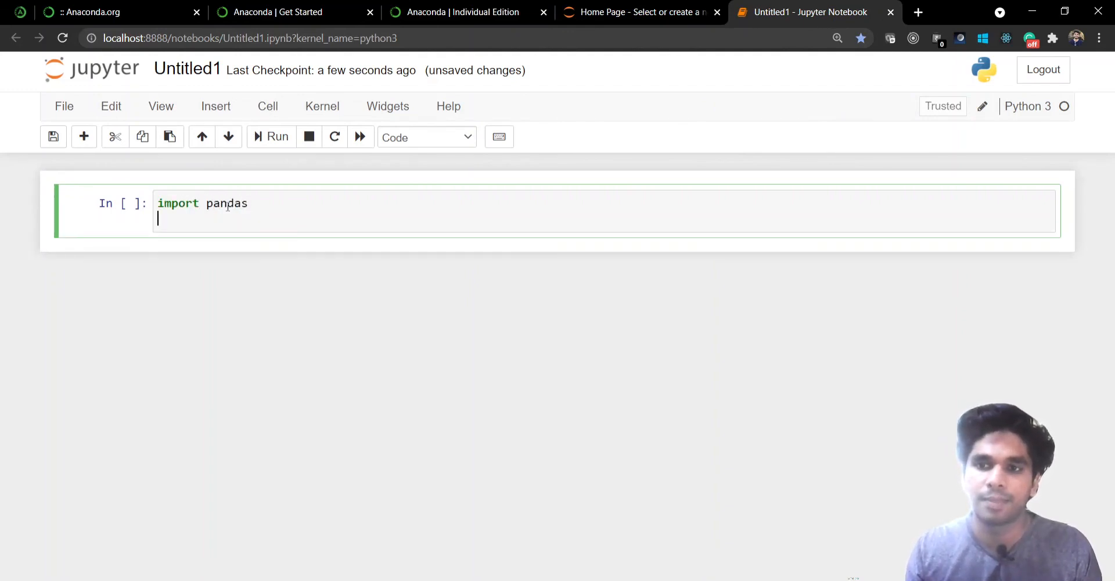
key(BackSpace)
key(shift+Return)
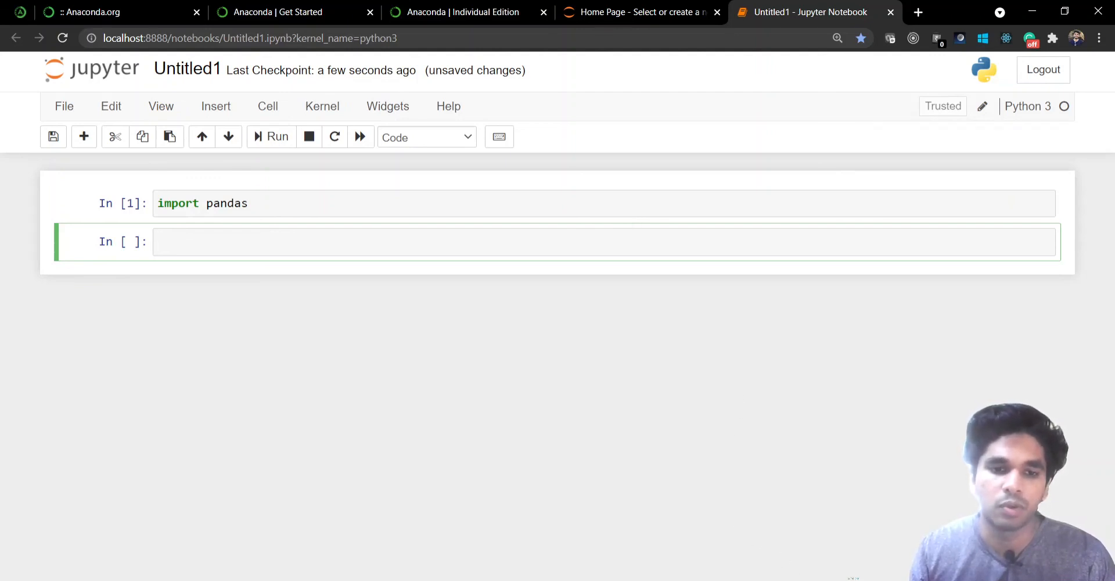
- Switch to Anaconda Prompt, stop the running Jupyter Notebook server, and return to the notebook in the browser
click(765, 580)
key(alt+Tab)
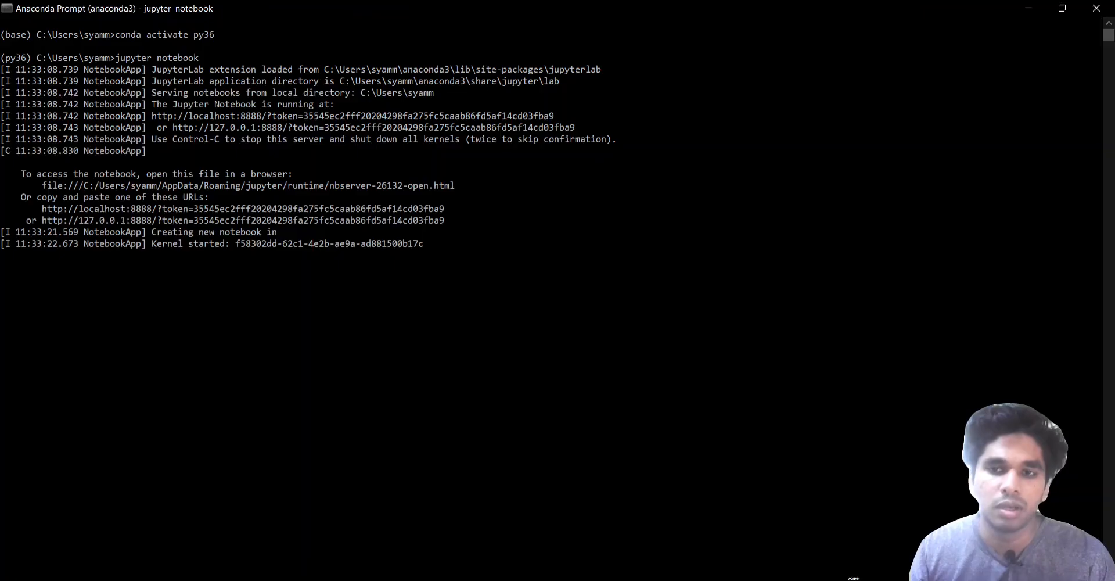
click(432, 419)
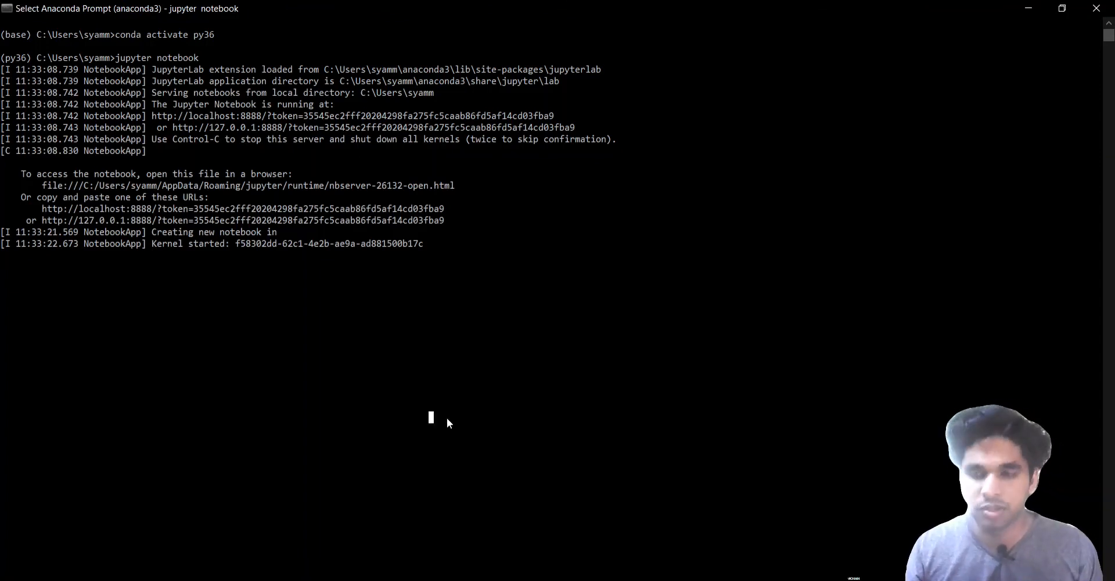
key(Escape)
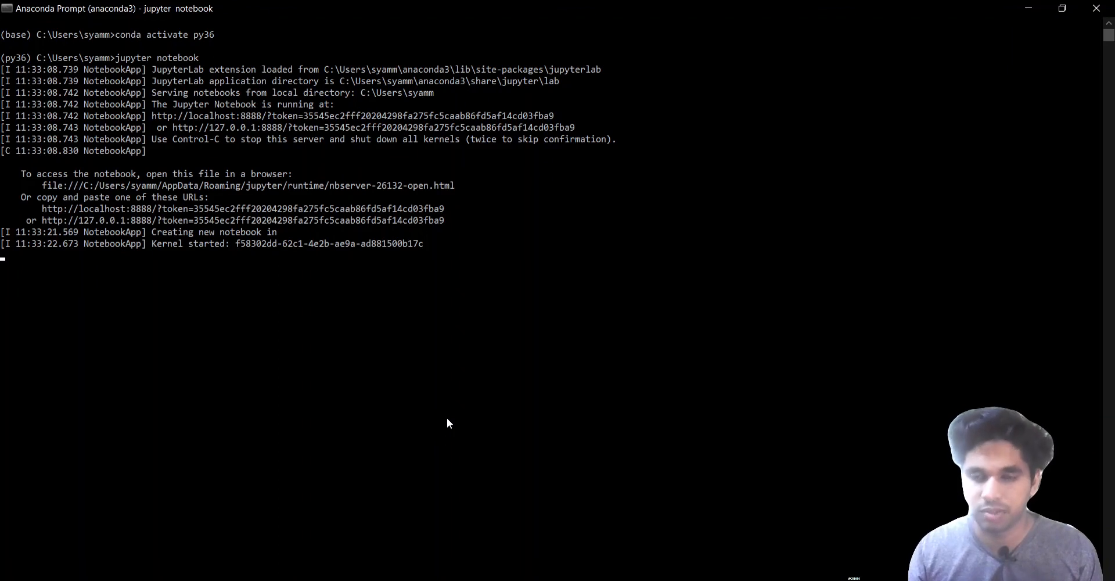
key(ctrl+c)
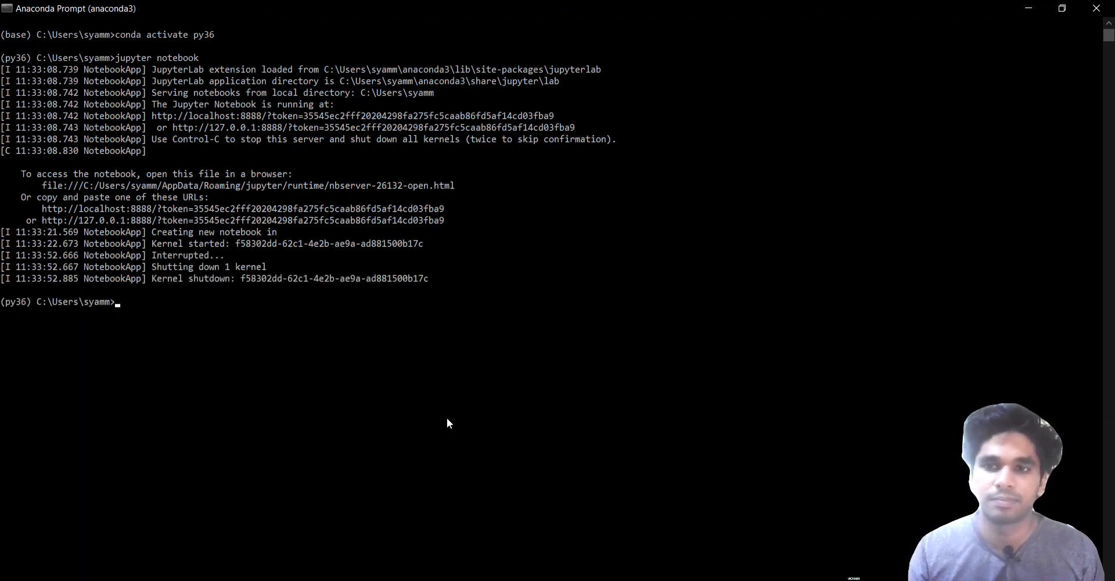
key(alt+Tab)
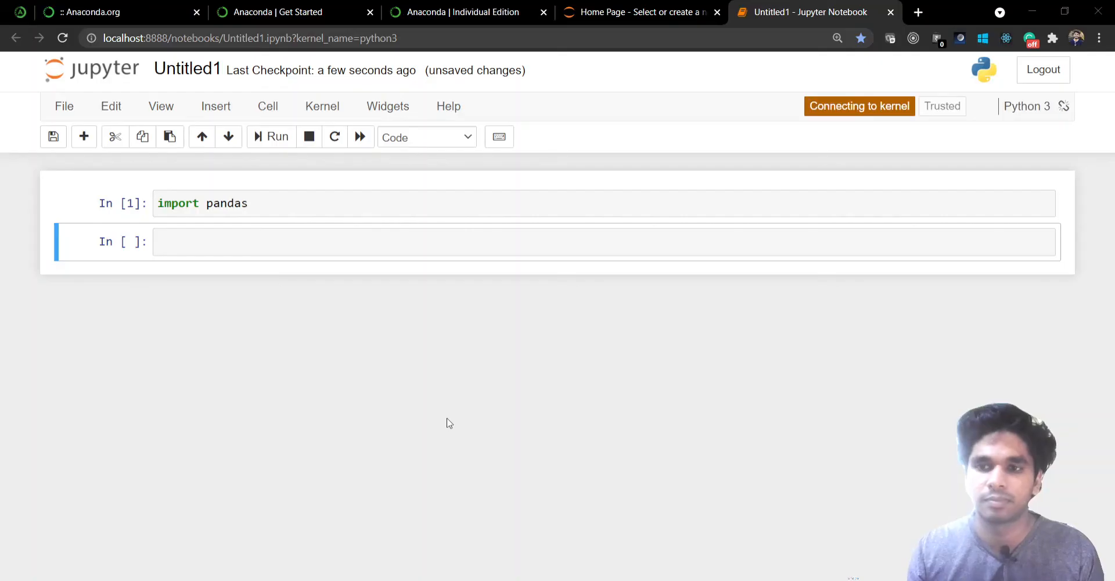